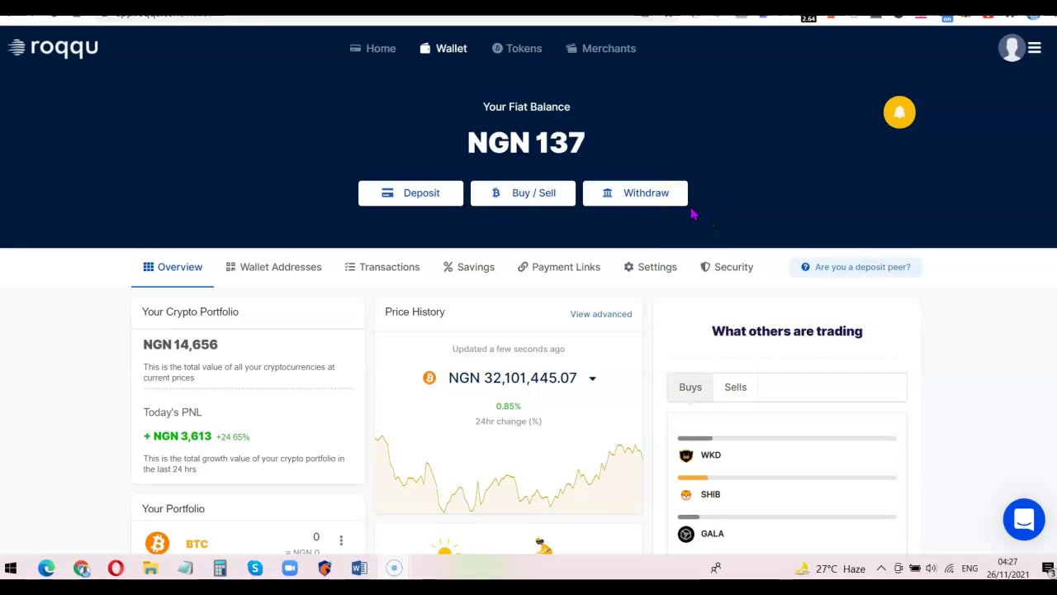
- Review the Binance Fiat and Spot coin table of balances
{"action": "left_click", "coordinate": [755, 148]}
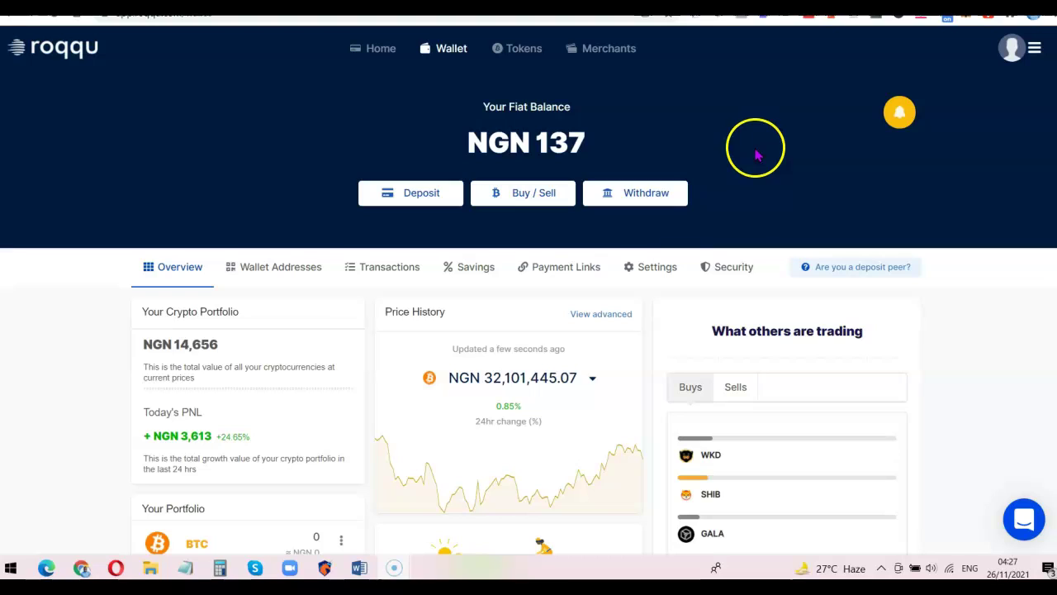
{"action": "left_click", "coordinate": [753, 236]}
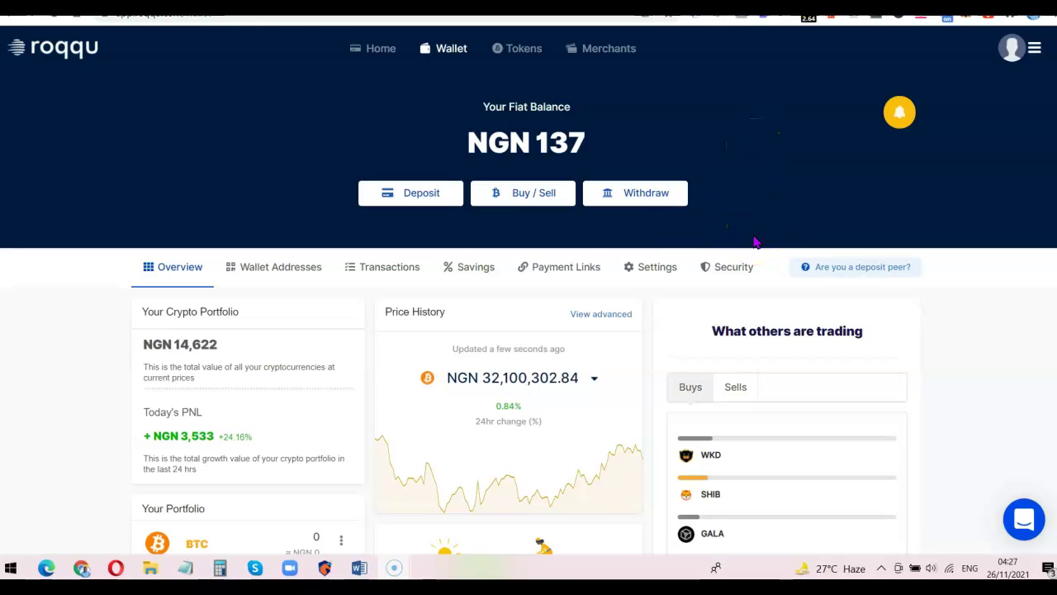
{"action": "left_click", "coordinate": [715, 31]}
{"action": "left_click", "coordinate": [599, 349]}
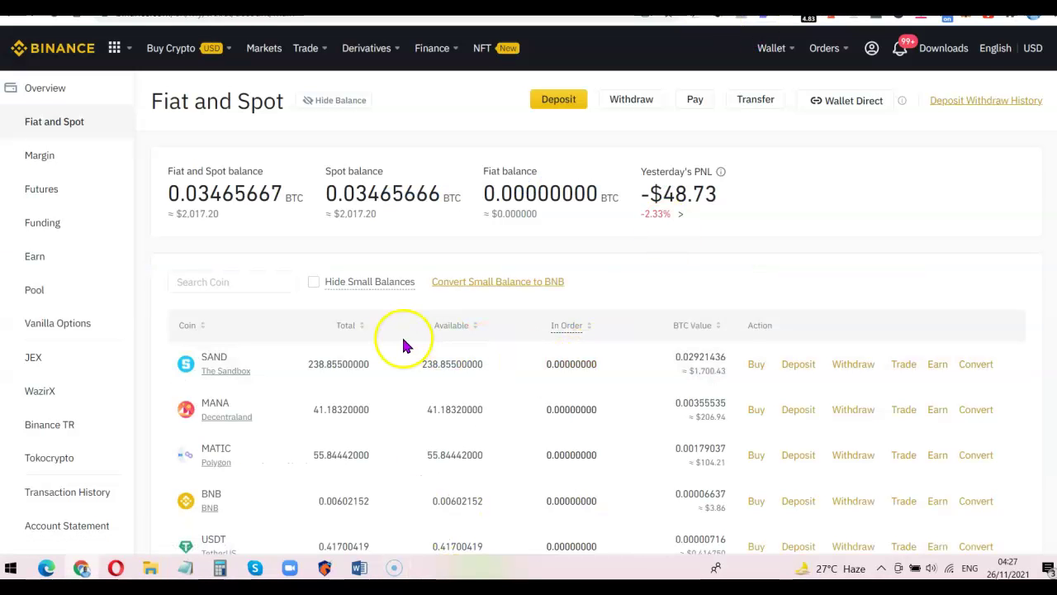
{"action": "scroll", "coordinate": [401, 344], "scroll_direction": "down", "scroll_amount": 3}
{"action": "scroll", "coordinate": [402, 342], "scroll_direction": "down", "scroll_amount": 6}
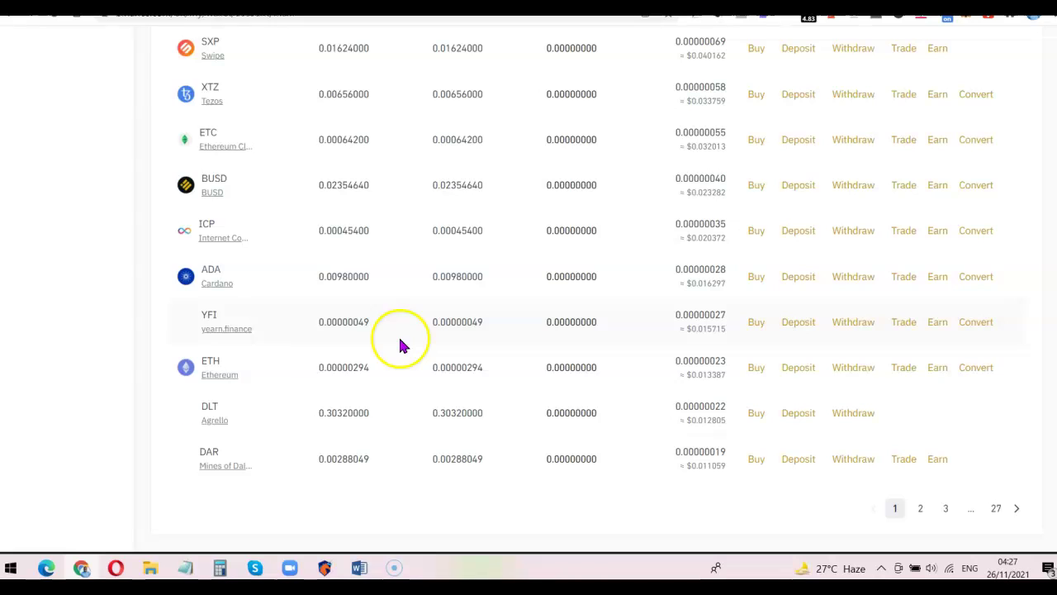
- Return to the Roqqu wallet overview showing NGN 137 fiat and NGN 14,622 crypto
{"action": "key", "text": "ctrl+Tab"}
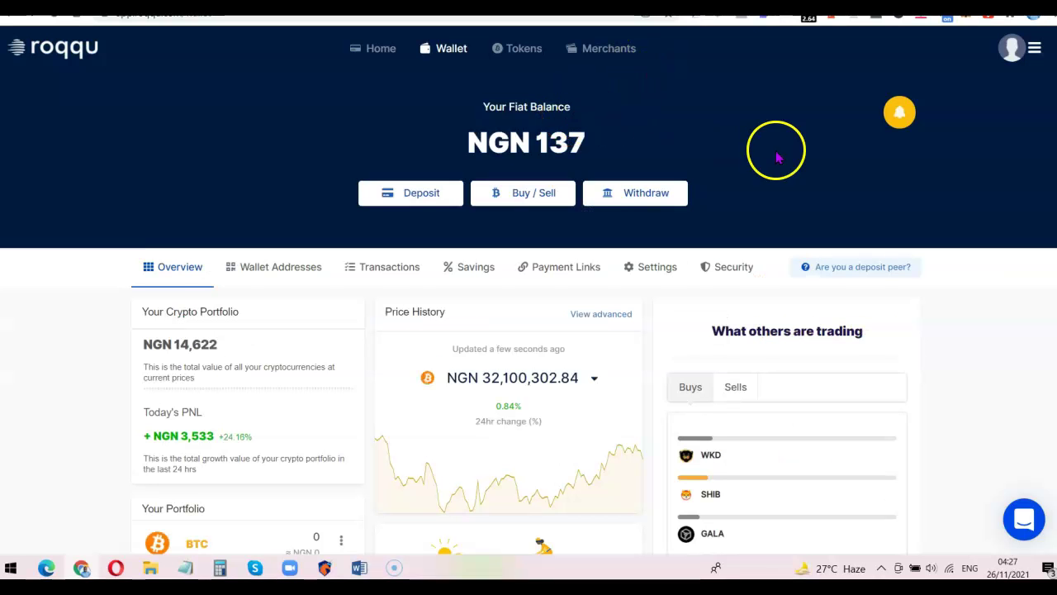
{"action": "scroll", "coordinate": [774, 248], "scroll_direction": "down", "scroll_amount": 3}
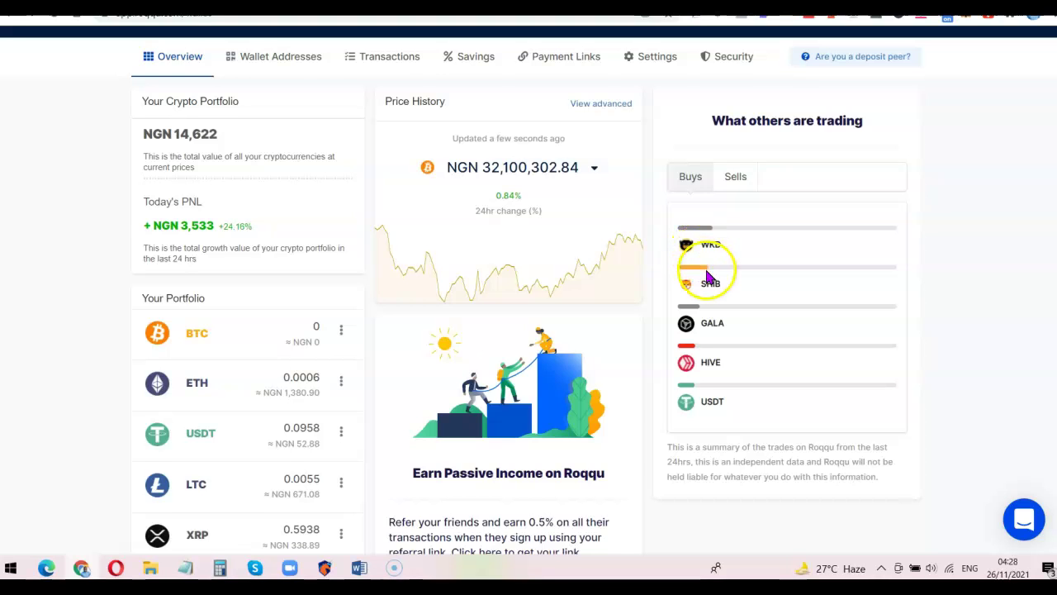
{"action": "scroll", "coordinate": [743, 165], "scroll_direction": "up", "scroll_amount": 3}
{"action": "key", "text": "ctrl+Tab"}
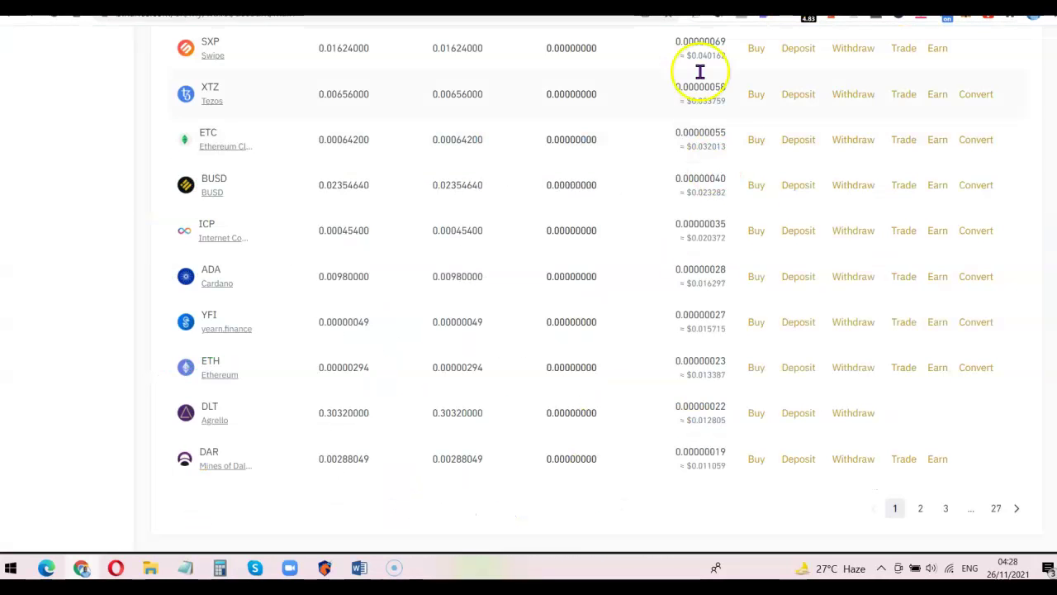
{"action": "key", "text": "ctrl+shift+Tab"}
{"action": "scroll", "coordinate": [620, 259], "scroll_direction": "up", "scroll_amount": 1}
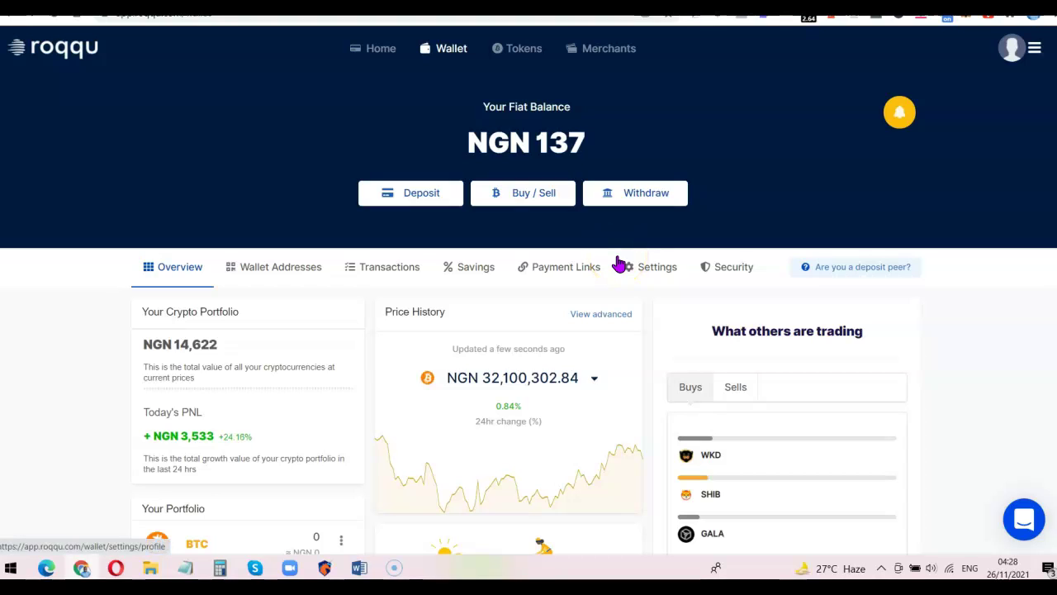
{"action": "left_click", "coordinate": [621, 321]}
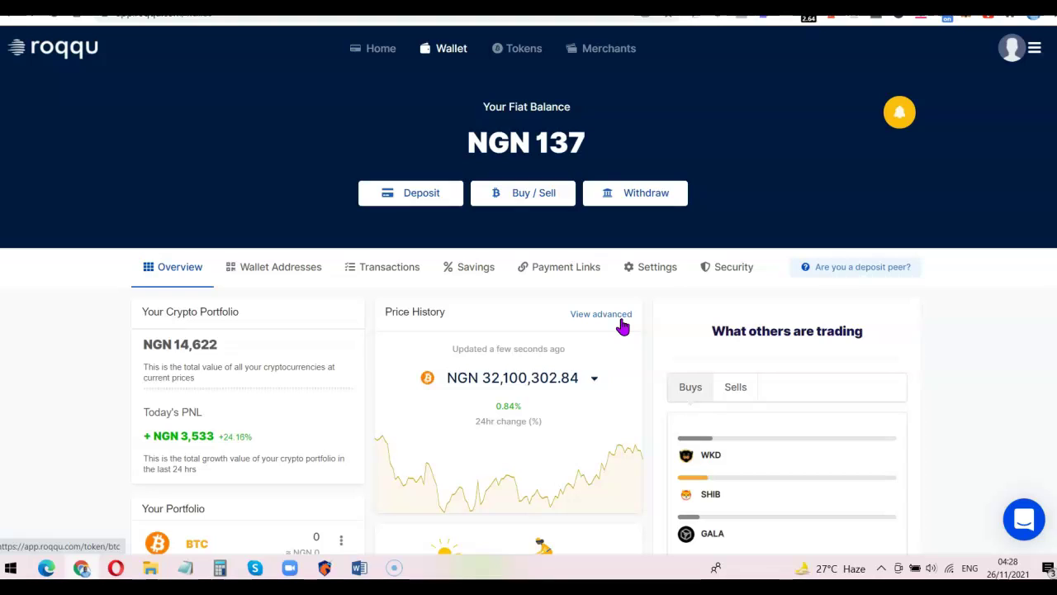
{"action": "left_click", "coordinate": [568, 351]}
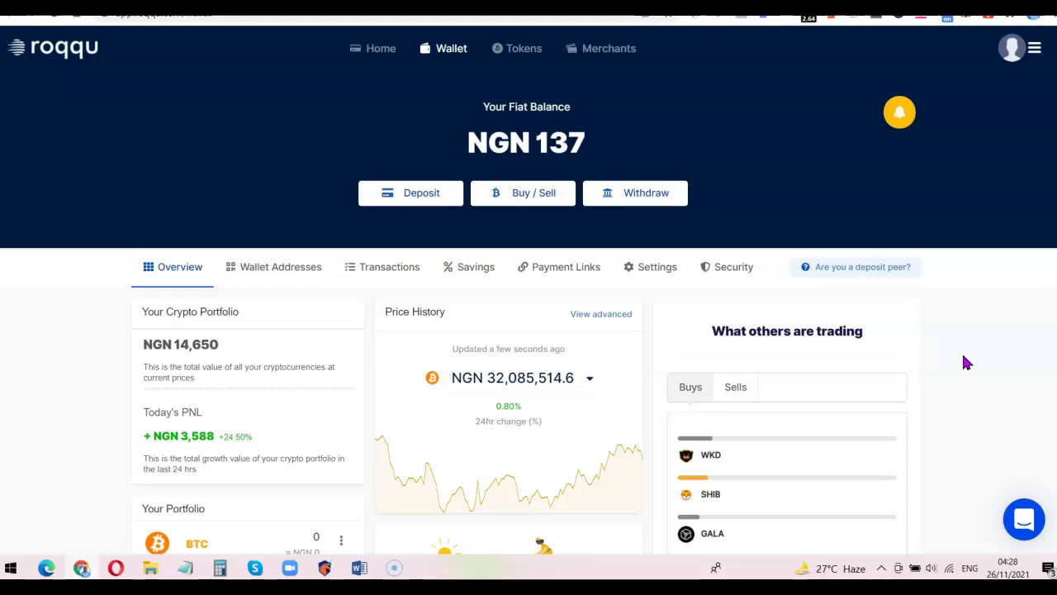
{"action": "left_click", "coordinate": [963, 359]}
{"action": "left_click", "coordinate": [994, 368]}
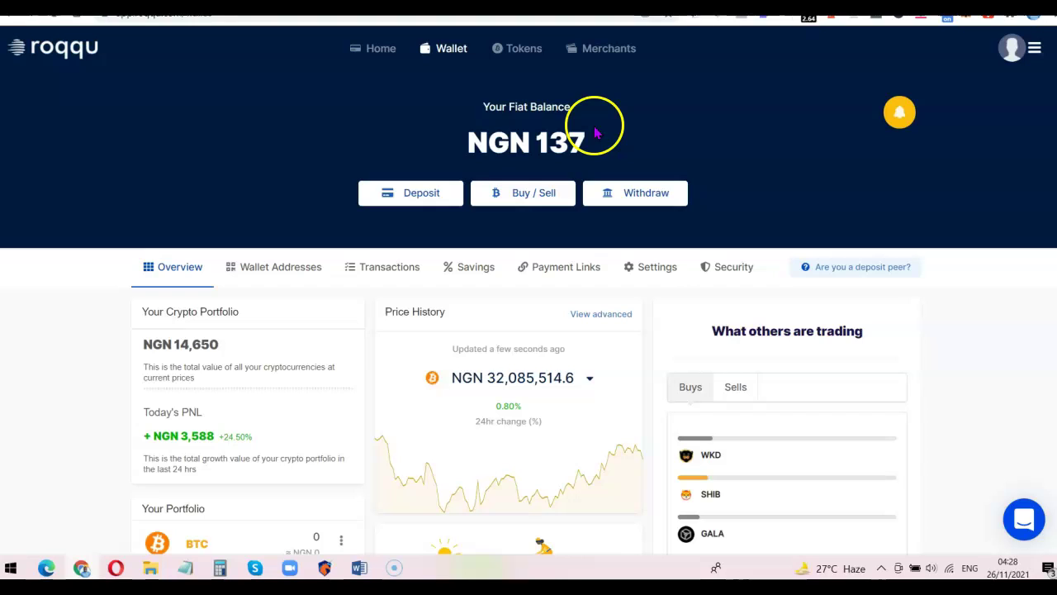
- Set up a 100 USD fiat deposit including the 2% fee (NGN 56,284) and proceed
{"action": "left_click", "coordinate": [420, 198]}
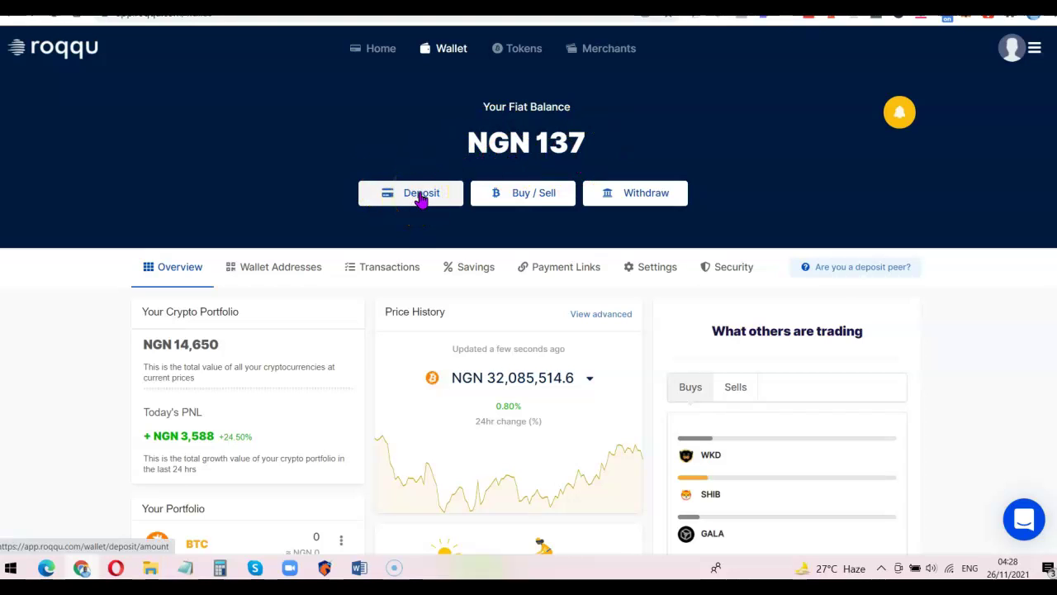
{"action": "left_click", "coordinate": [835, 274]}
{"action": "left_click", "coordinate": [652, 224]}
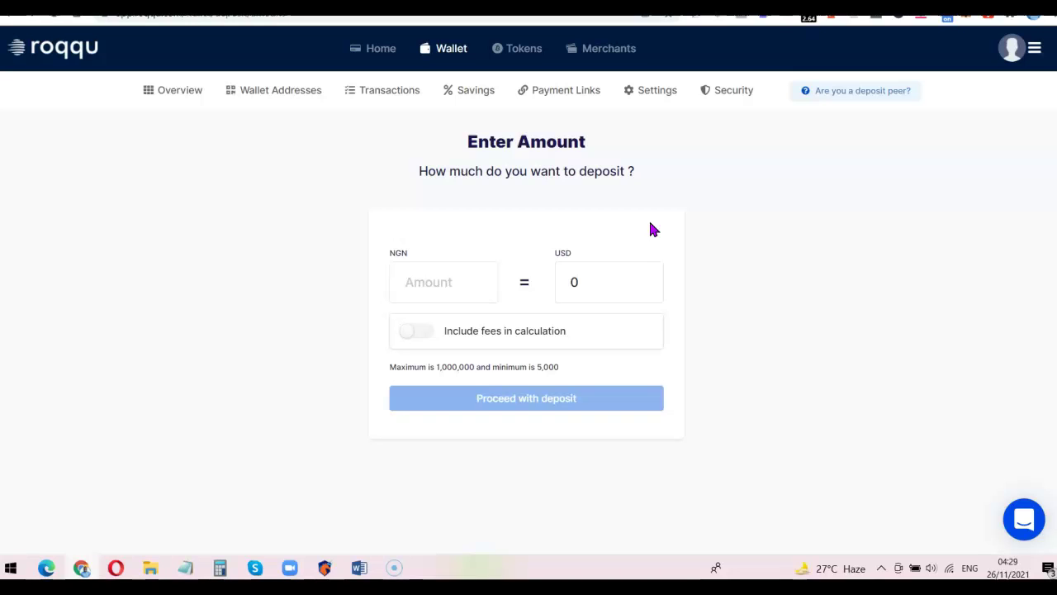
{"action": "left_click", "coordinate": [603, 285]}
{"action": "key", "text": "BackSpace"}
{"action": "type", "text": "100"}
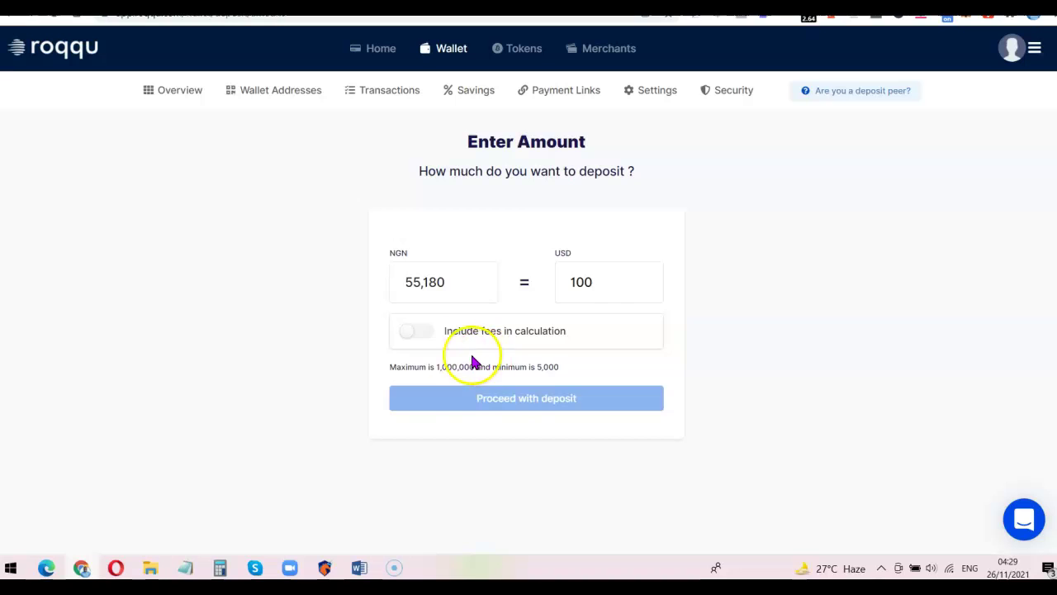
{"action": "left_click", "coordinate": [409, 332]}
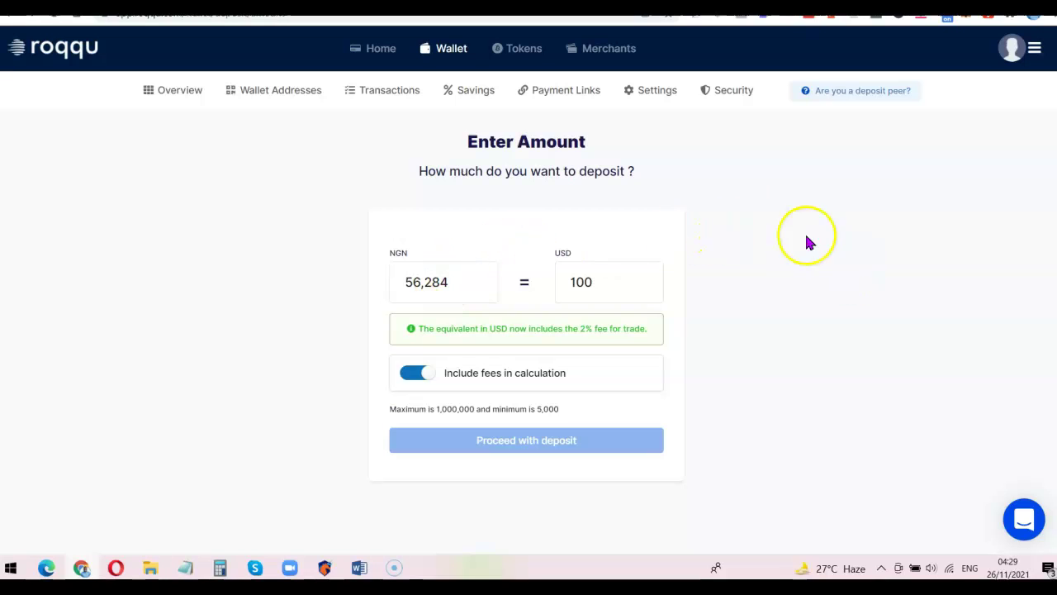
{"action": "left_click", "coordinate": [513, 447]}
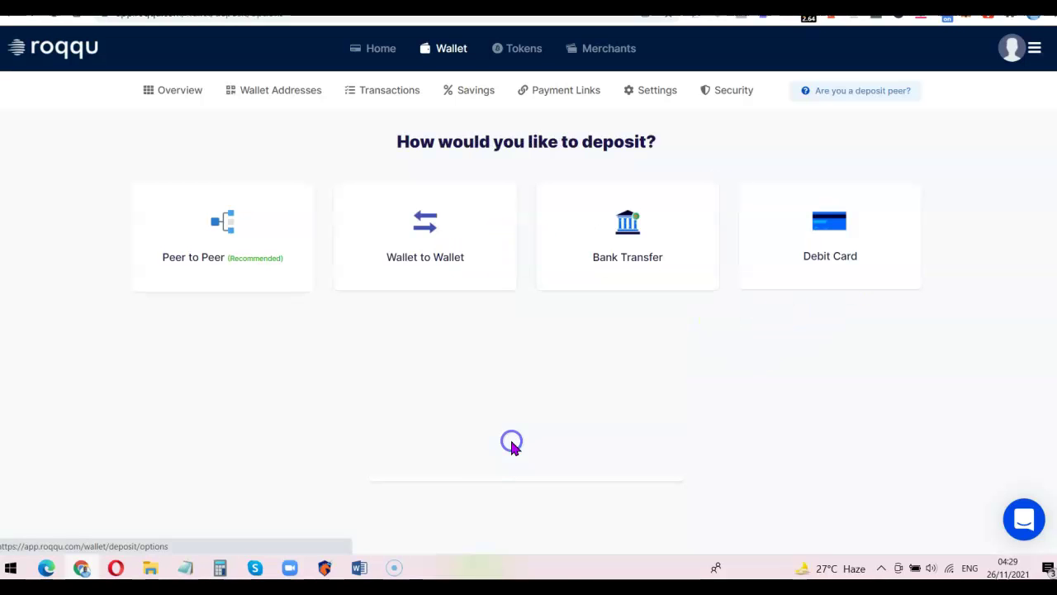
- Choose a Peer to Peer deposit from a wallet app, with raven as the source
{"action": "left_click", "coordinate": [201, 243]}
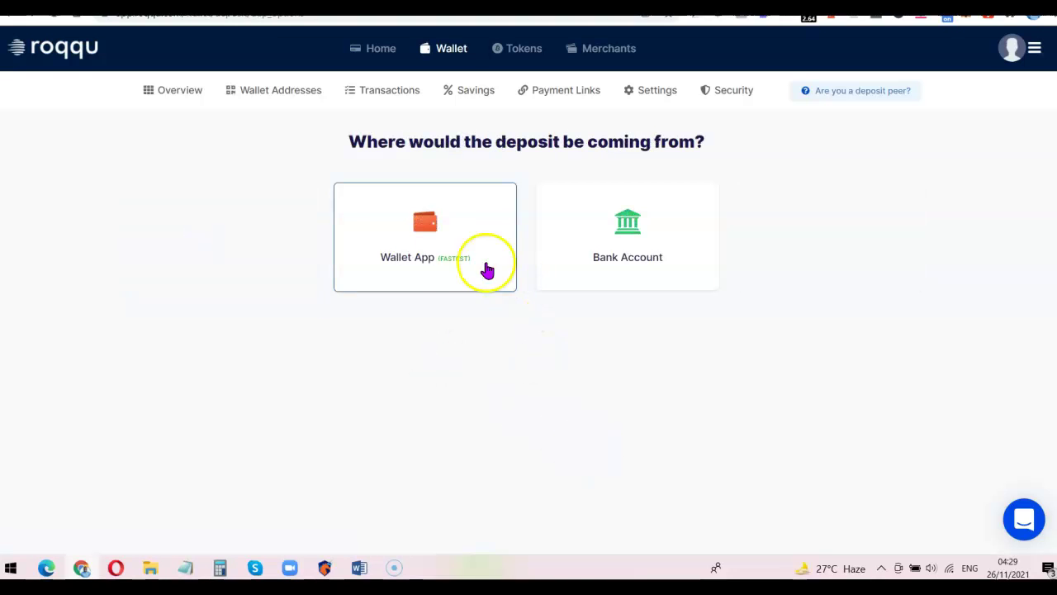
{"action": "left_click", "coordinate": [406, 261]}
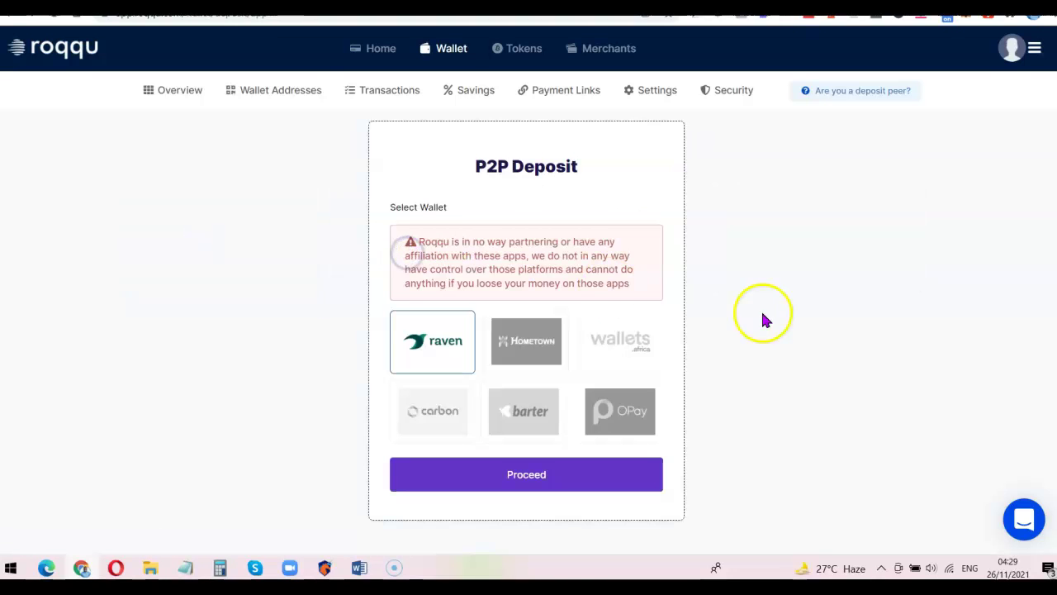
{"action": "scroll", "coordinate": [760, 314], "scroll_direction": "down", "scroll_amount": 1}
{"action": "scroll", "coordinate": [763, 317], "scroll_direction": "up", "scroll_amount": 1}
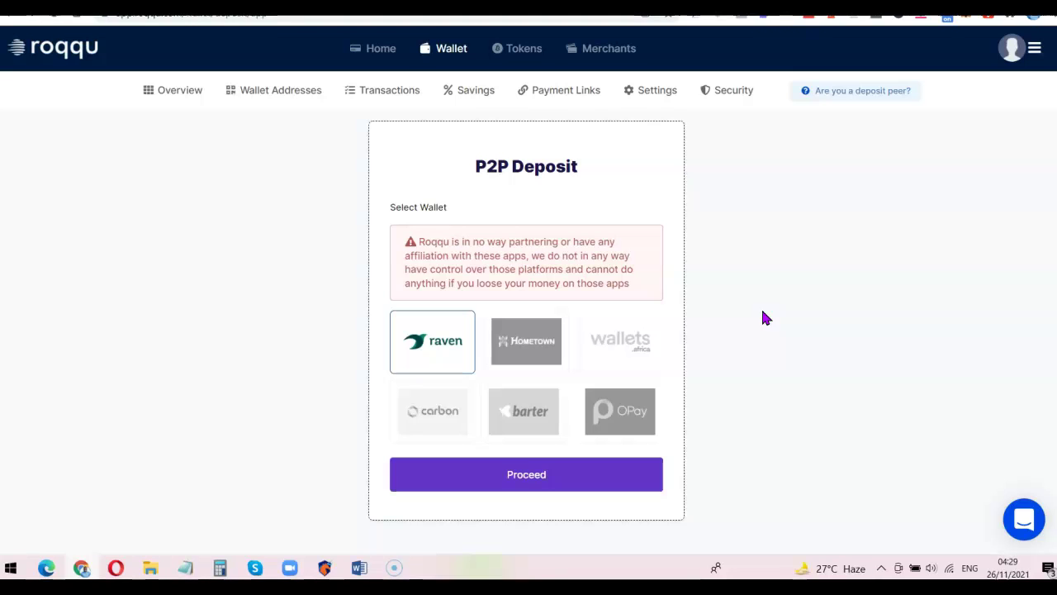
{"action": "left_click", "coordinate": [440, 345]}
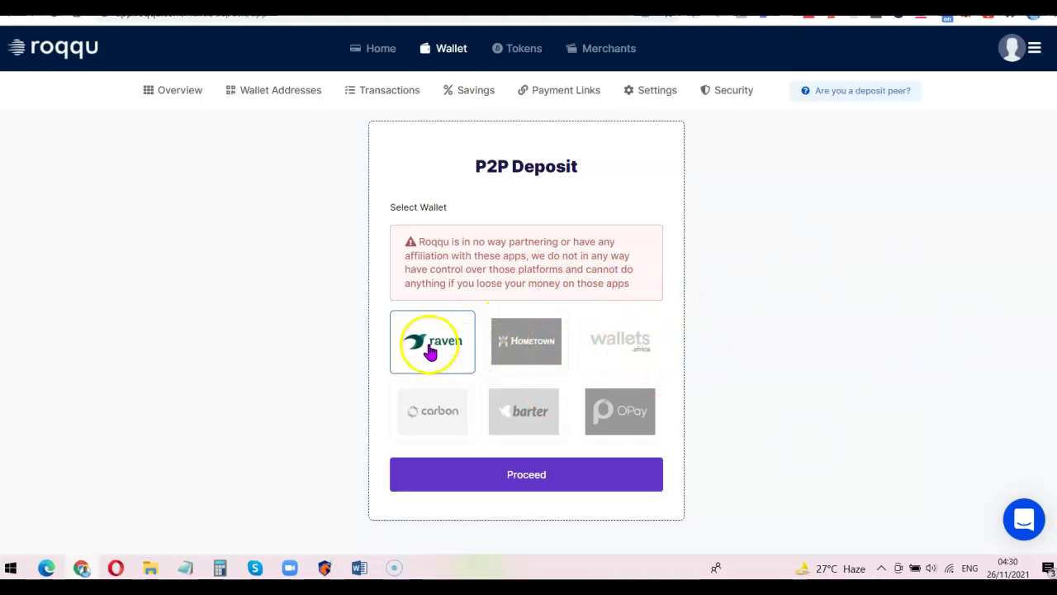
- Continue with raven and review the transfer narration and ₦500–₦5,000,000 deposit limits
{"action": "left_click", "coordinate": [522, 472]}
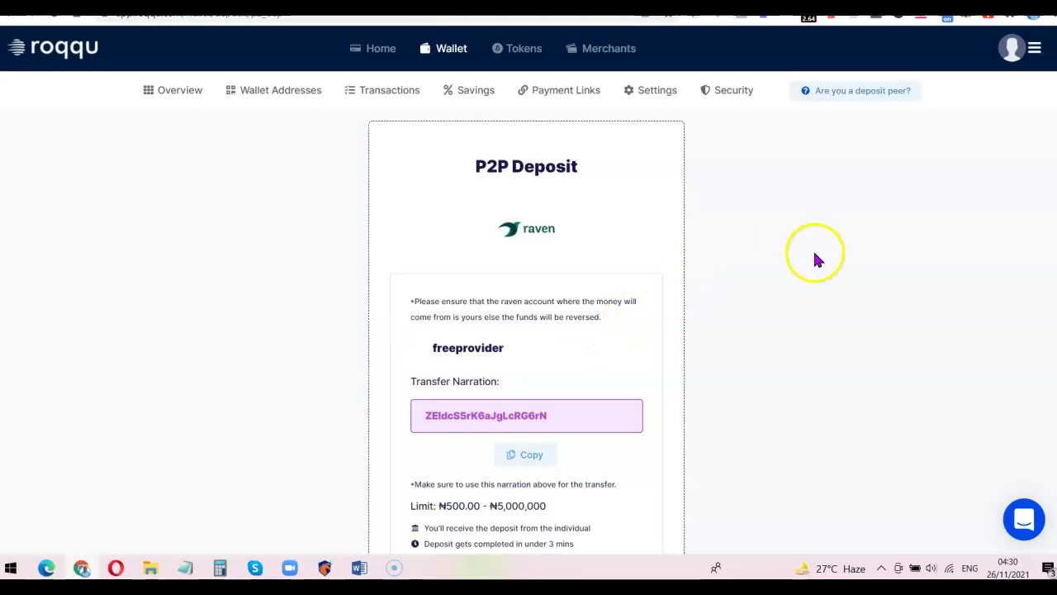
{"action": "scroll", "coordinate": [587, 238], "scroll_direction": "down", "scroll_amount": 2}
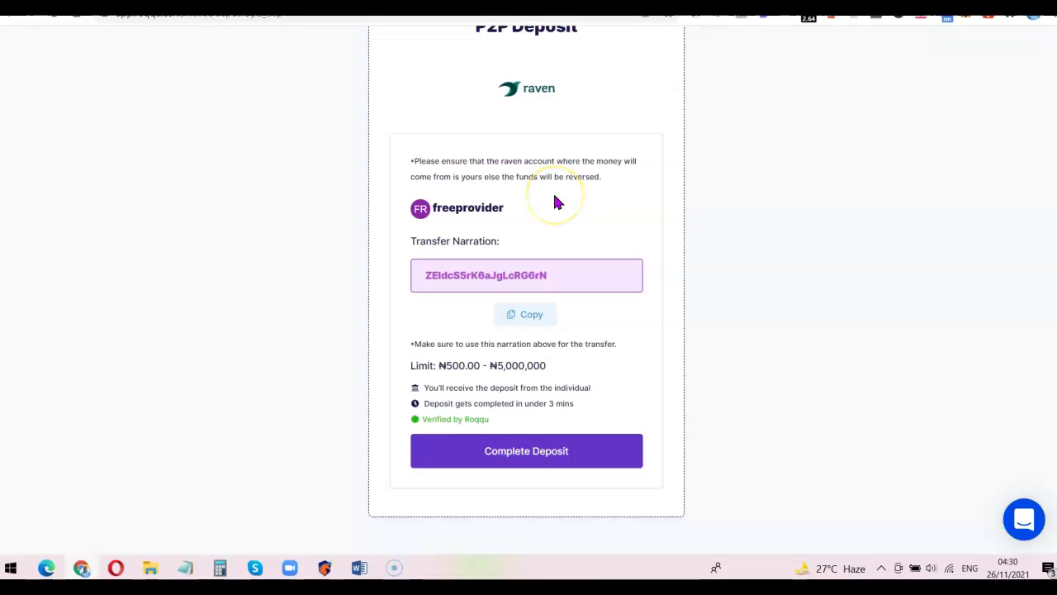
{"action": "scroll", "coordinate": [545, 208], "scroll_direction": "up", "scroll_amount": 2}
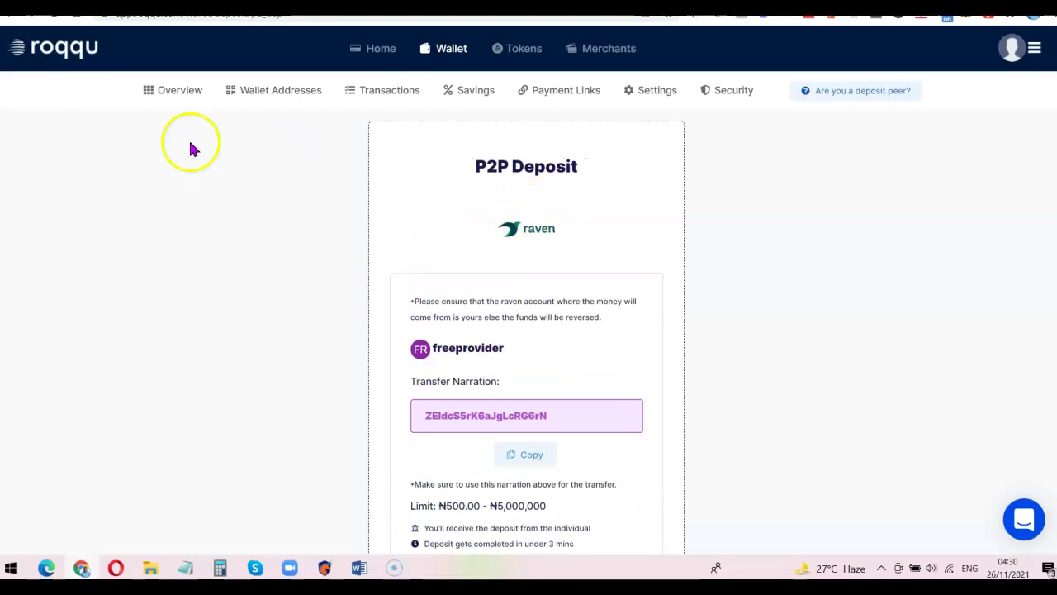
- Abandon the deposit and return to the wallet overview, checking the NGN 137 fiat balance
{"action": "left_click", "coordinate": [11, 25]}
{"action": "left_click", "coordinate": [10, 21]}
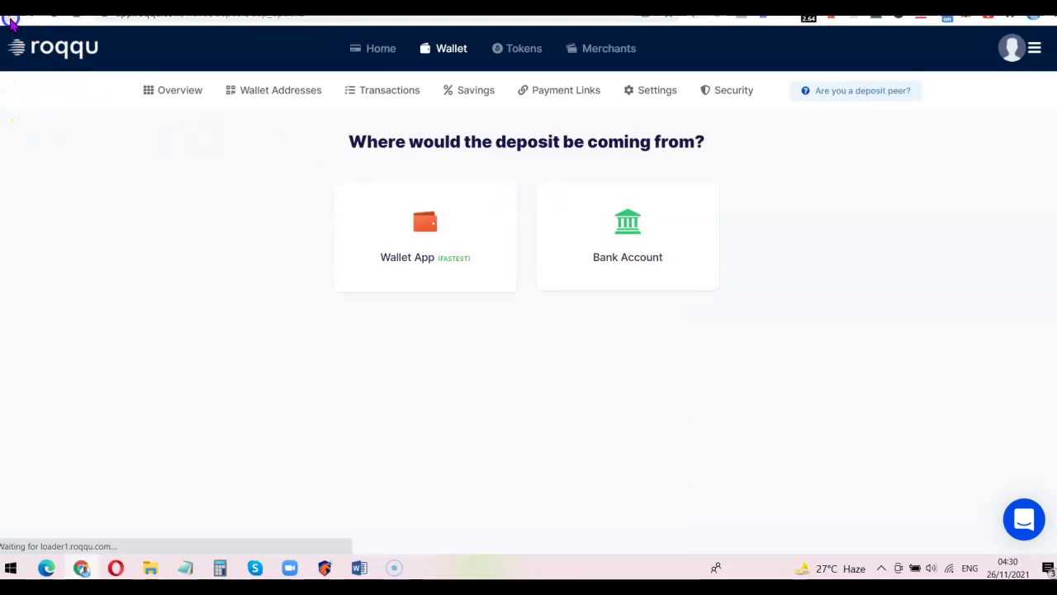
{"action": "left_click", "coordinate": [449, 48]}
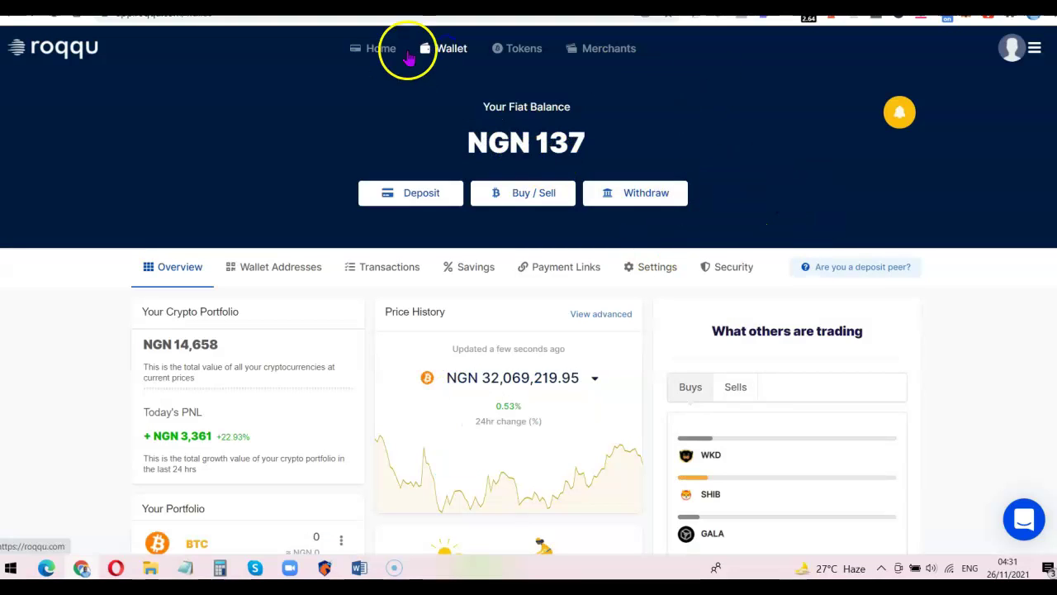
{"action": "left_click_drag", "start_coordinate": [462, 143], "coordinate": [659, 144]}
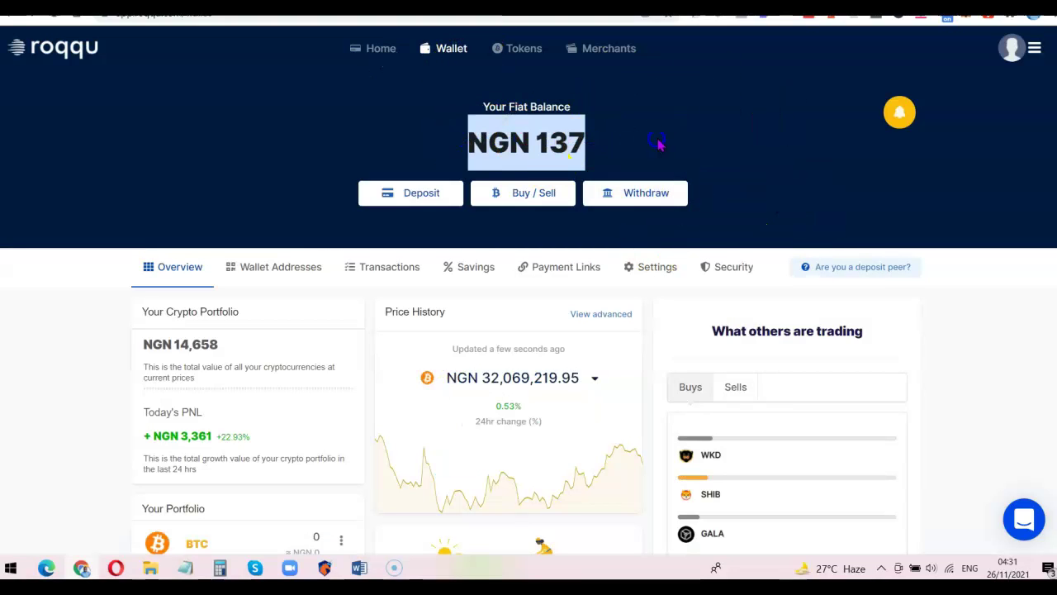
{"action": "left_click", "coordinate": [620, 151]}
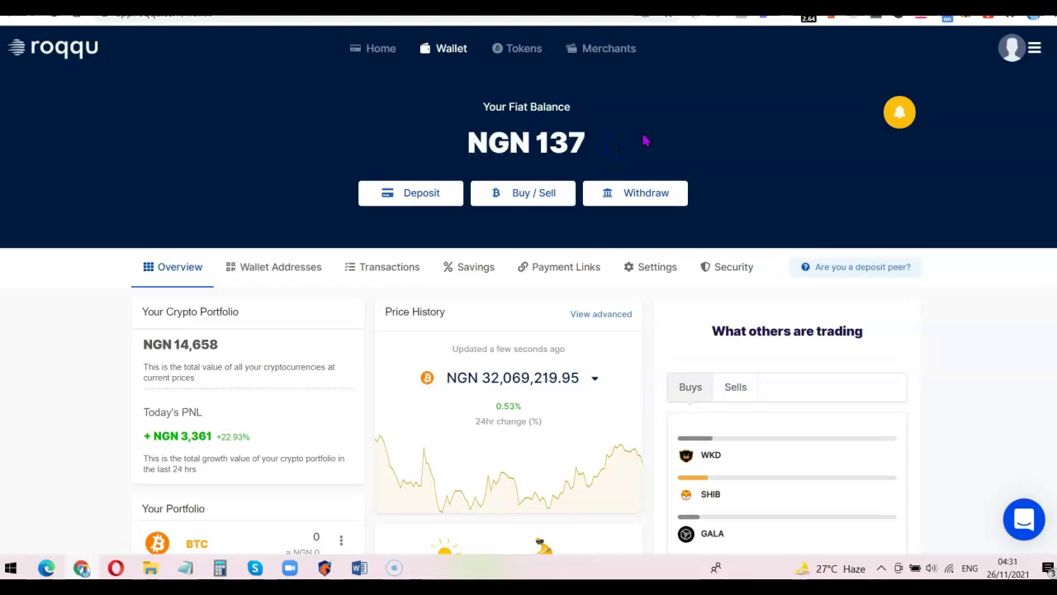
- Start an Instant Buy of Tether with amount 59, then leave for the wallet overview
{"action": "left_click", "coordinate": [529, 194]}
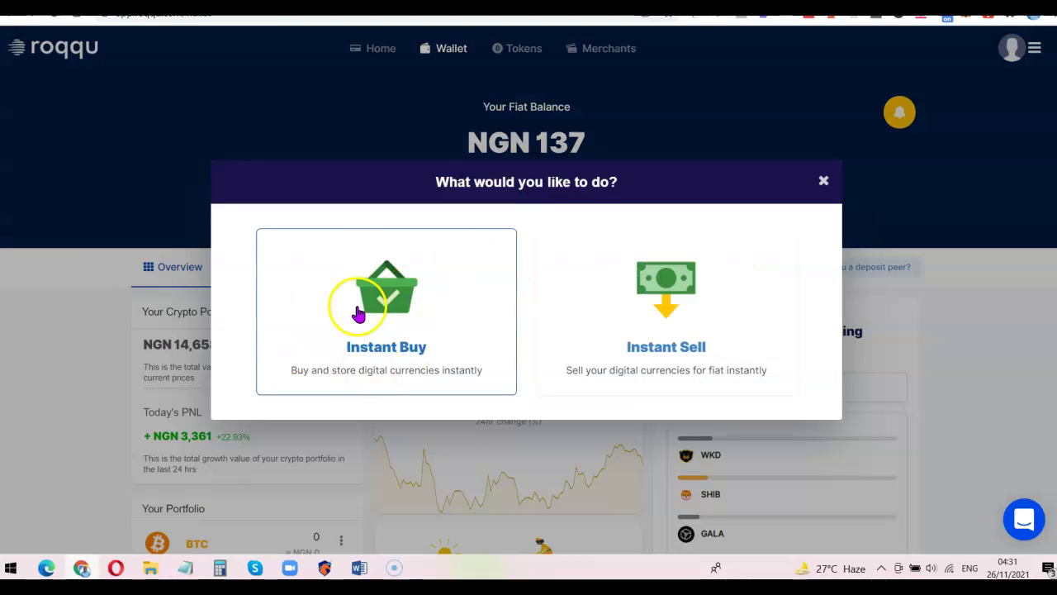
{"action": "left_click", "coordinate": [367, 304]}
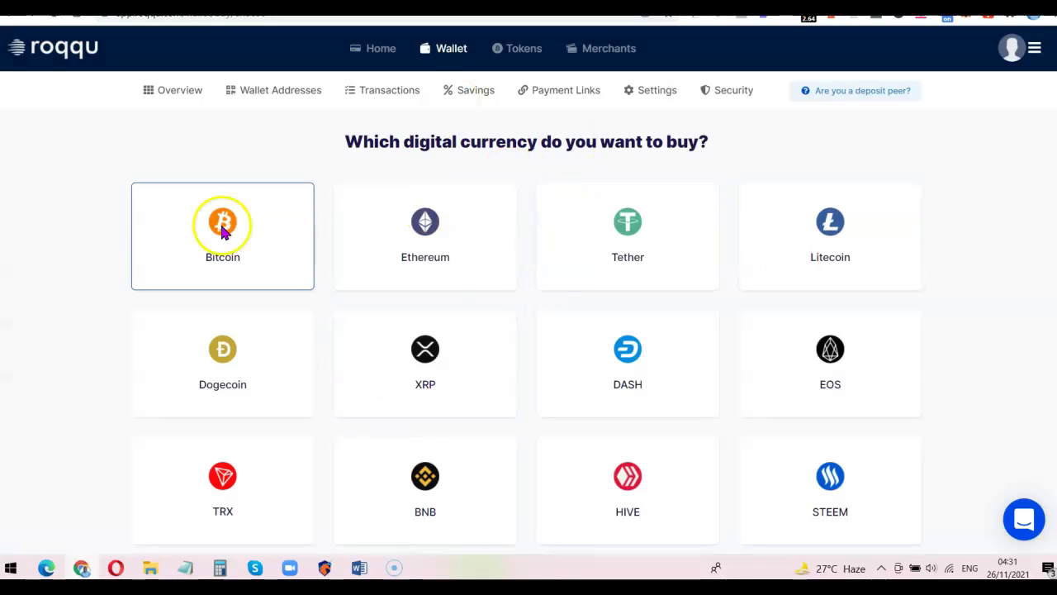
{"action": "scroll", "coordinate": [638, 282], "scroll_direction": "down", "scroll_amount": 5}
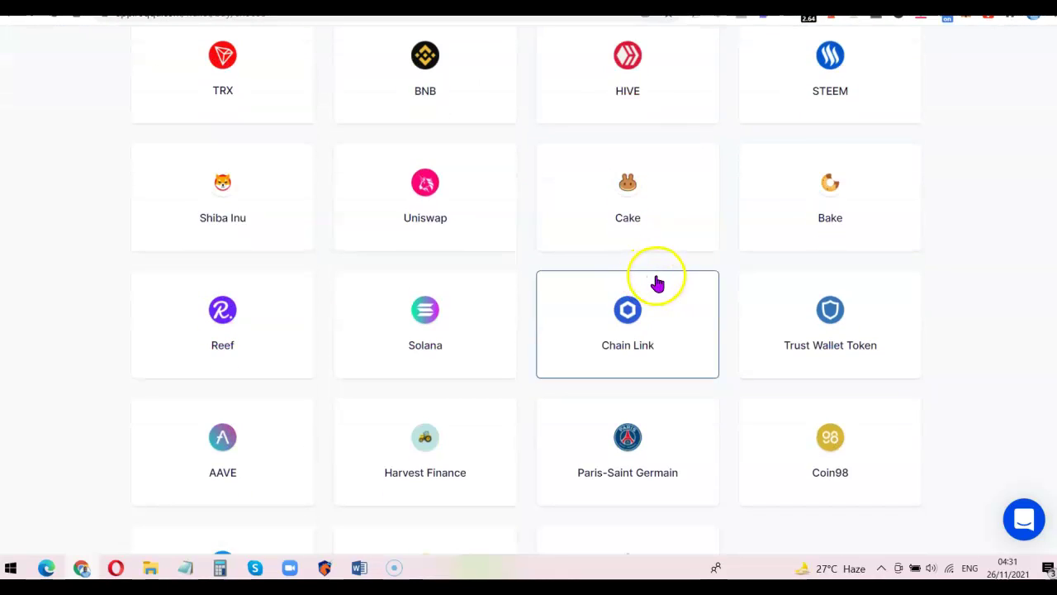
{"action": "scroll", "coordinate": [655, 285], "scroll_direction": "up", "scroll_amount": 5}
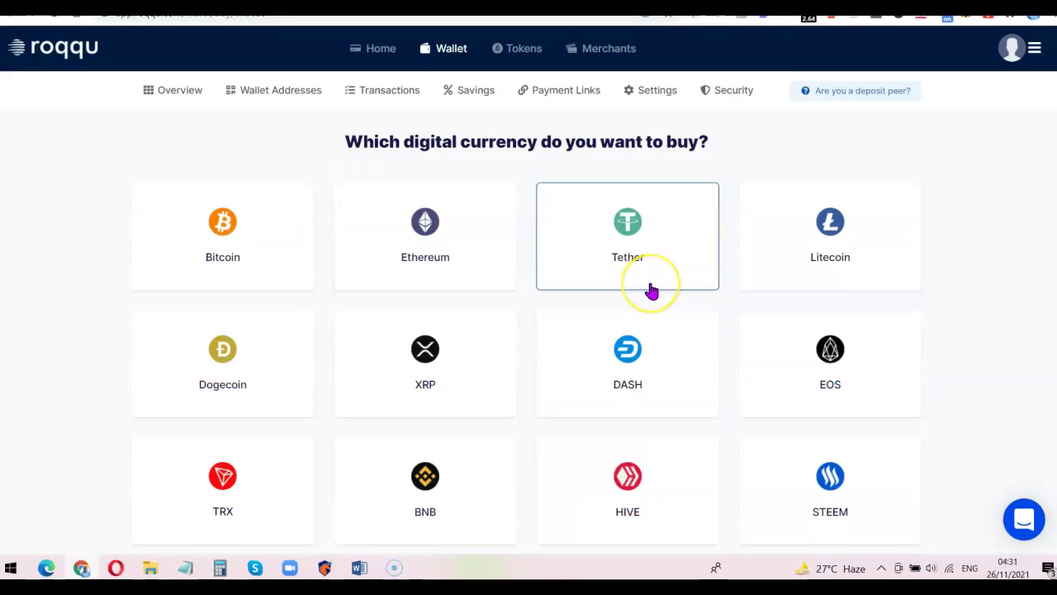
{"action": "left_click", "coordinate": [636, 236]}
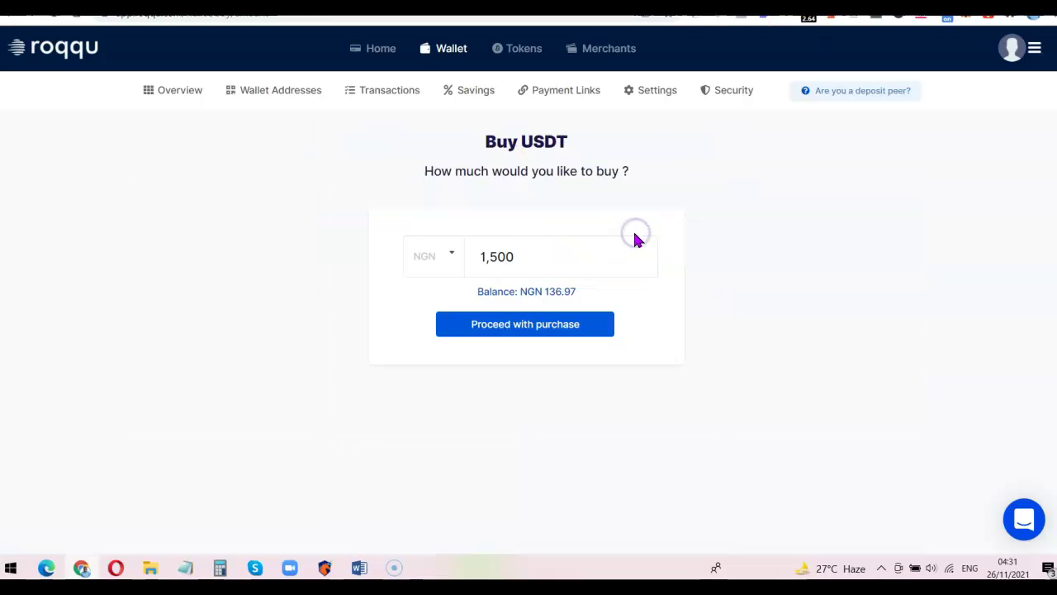
{"action": "double_click", "coordinate": [523, 257]}
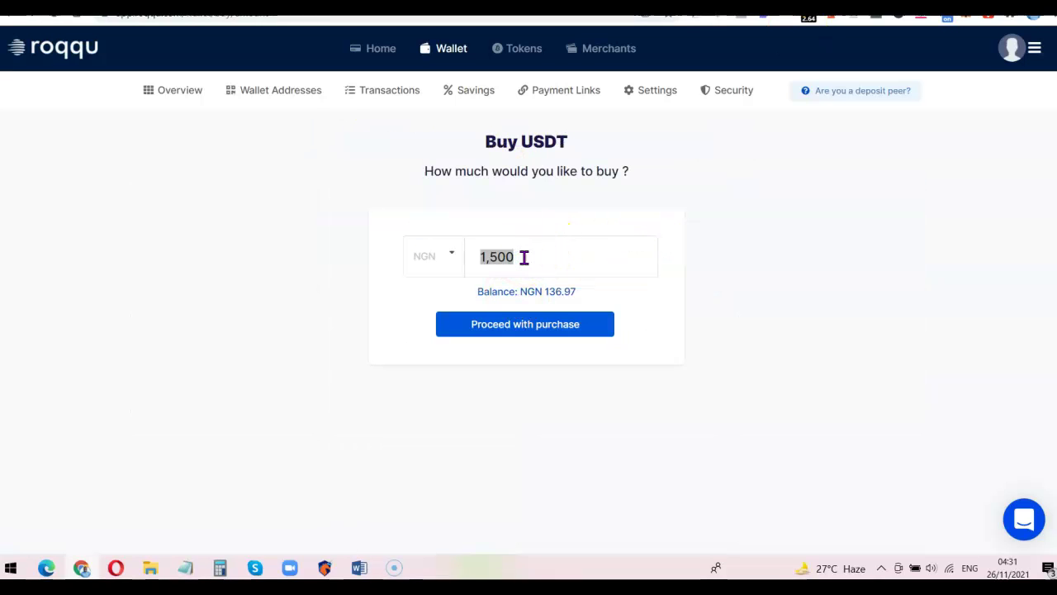
{"action": "type", "text": "59"}
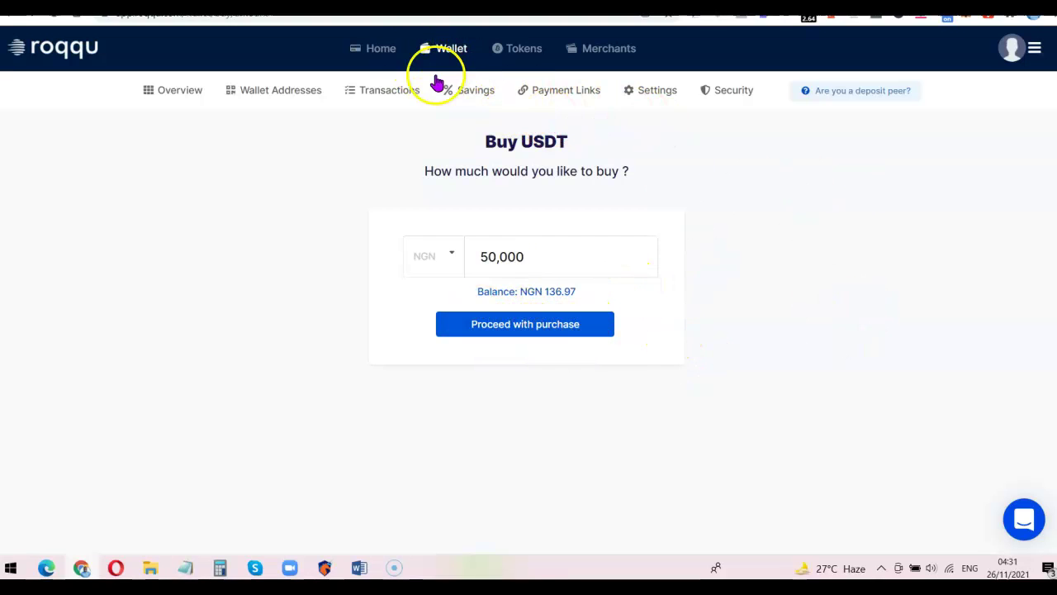
{"action": "left_click", "coordinate": [453, 53]}
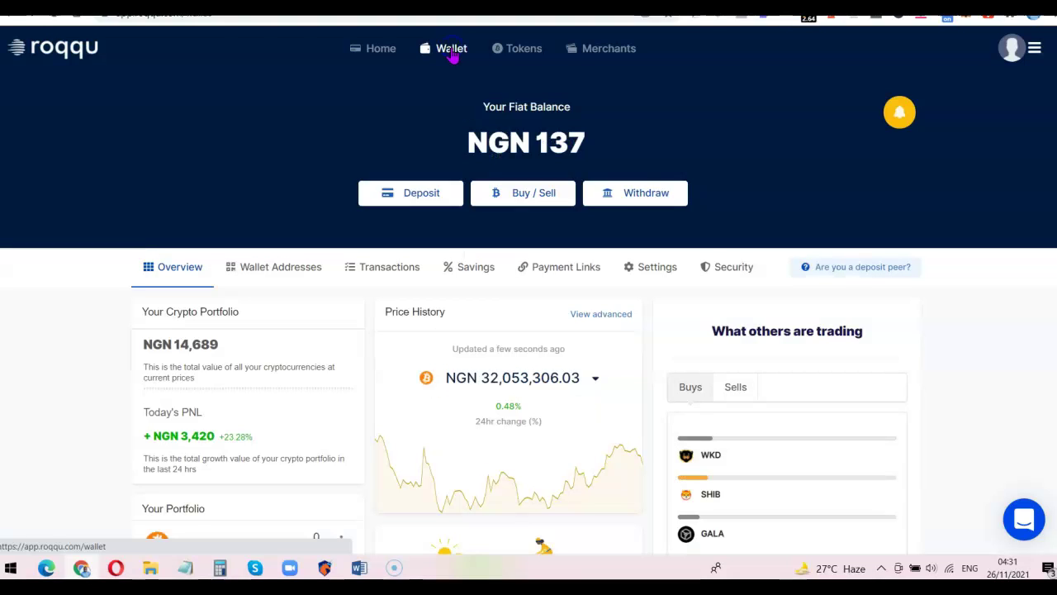
{"action": "left_click", "coordinate": [438, 50]}
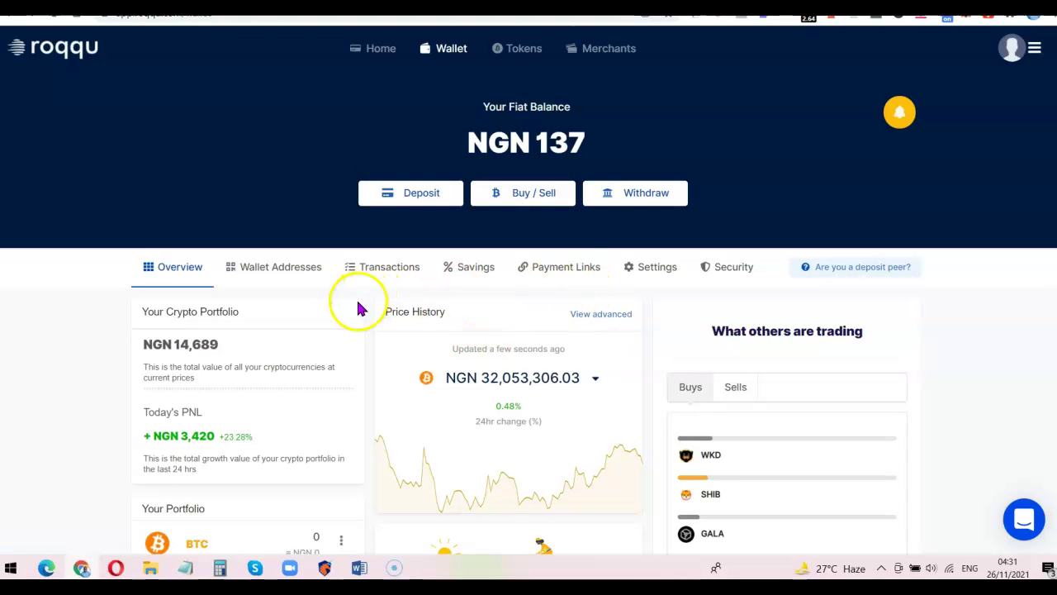
{"action": "scroll", "coordinate": [361, 306], "scroll_direction": "down", "scroll_amount": 3}
{"action": "scroll", "coordinate": [355, 313], "scroll_direction": "down", "scroll_amount": 5}
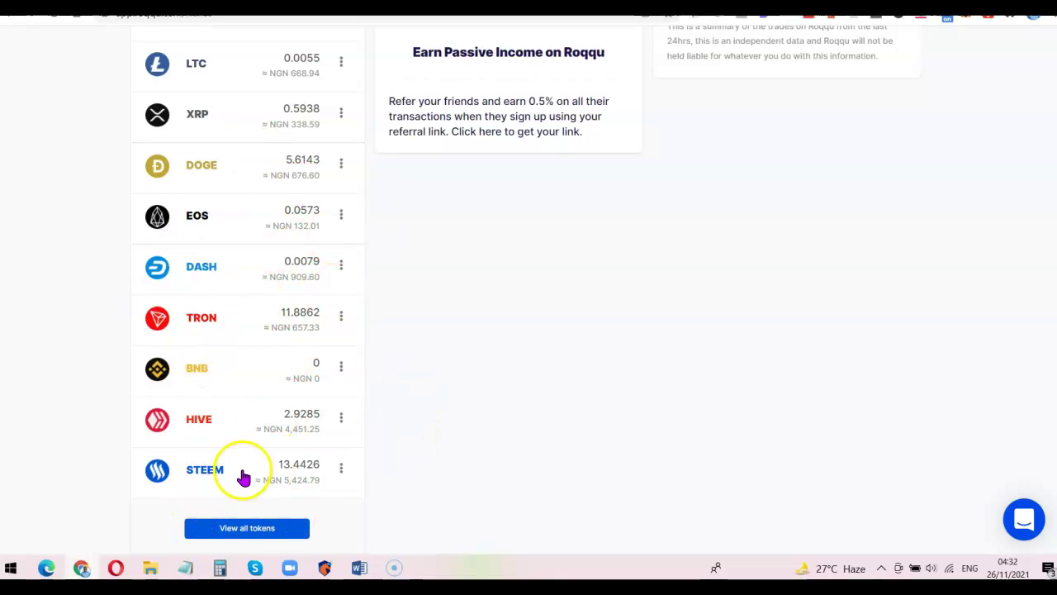
- Set up a swap of 13.442634 STEEM into 9.634458 USDT and review it
{"action": "left_click", "coordinate": [341, 468]}
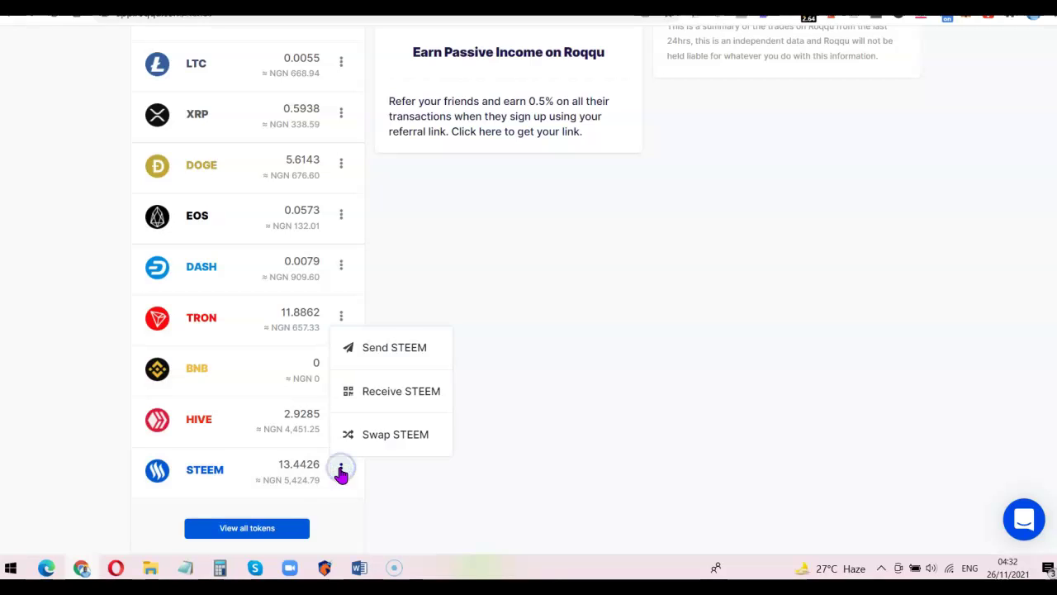
{"action": "left_click", "coordinate": [394, 436]}
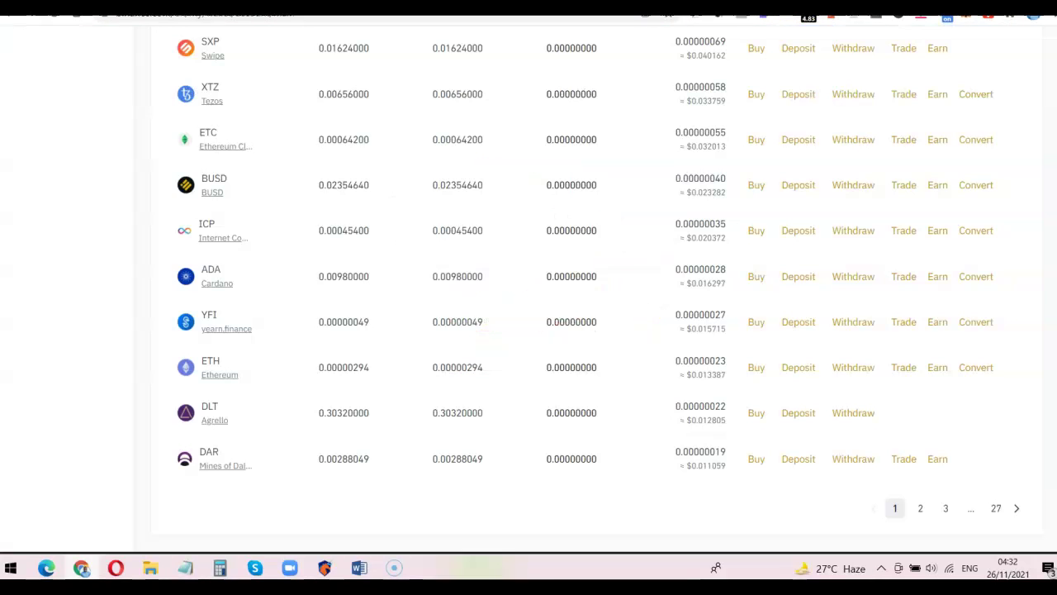
{"action": "scroll", "coordinate": [515, 345], "scroll_direction": "up", "scroll_amount": 10}
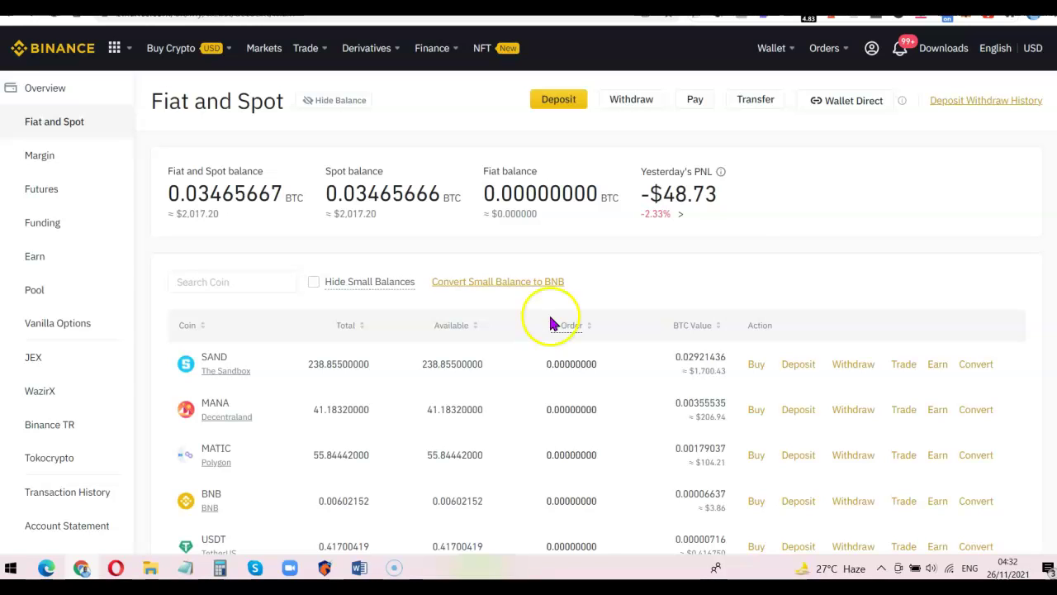
- Copy Binance's USDT deposit address on the TRX Tron (TRC20) network
{"action": "left_click", "coordinate": [559, 99]}
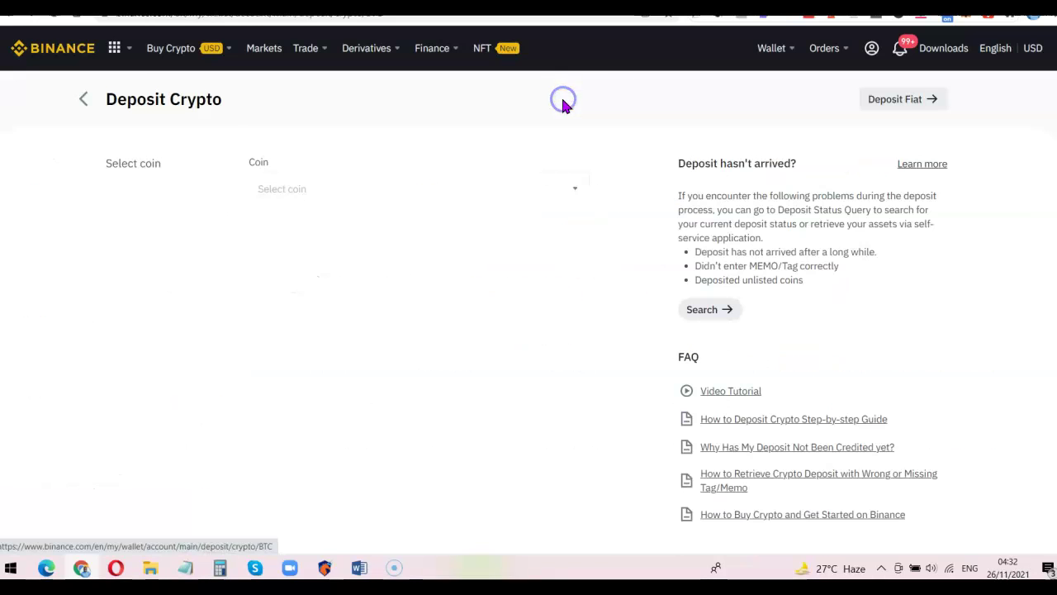
{"action": "left_click", "coordinate": [570, 192]}
{"action": "left_click", "coordinate": [458, 317]}
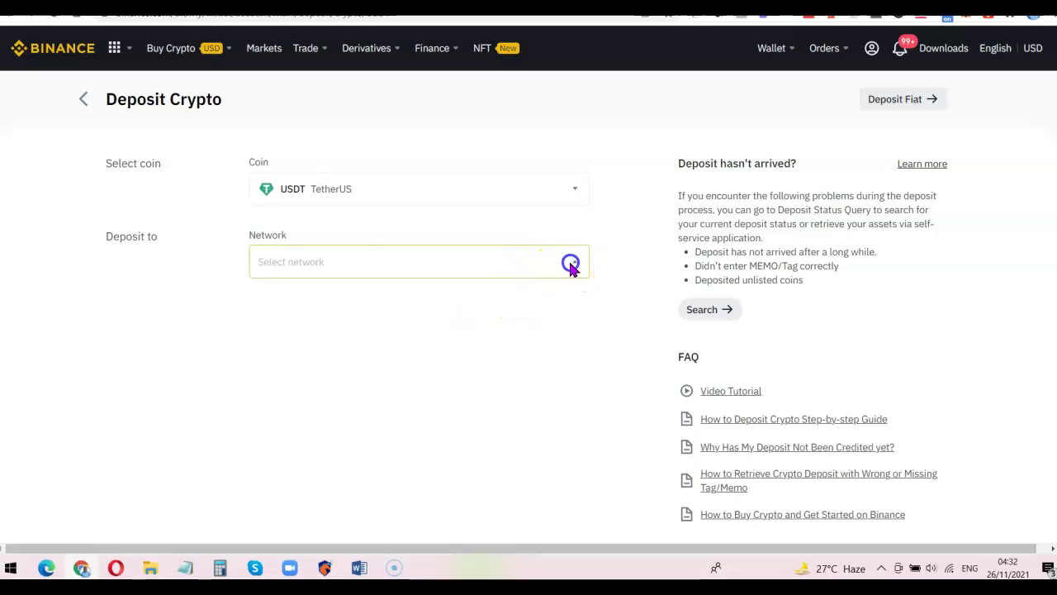
{"action": "left_click", "coordinate": [570, 264]}
{"action": "triple_click", "coordinate": [425, 439]}
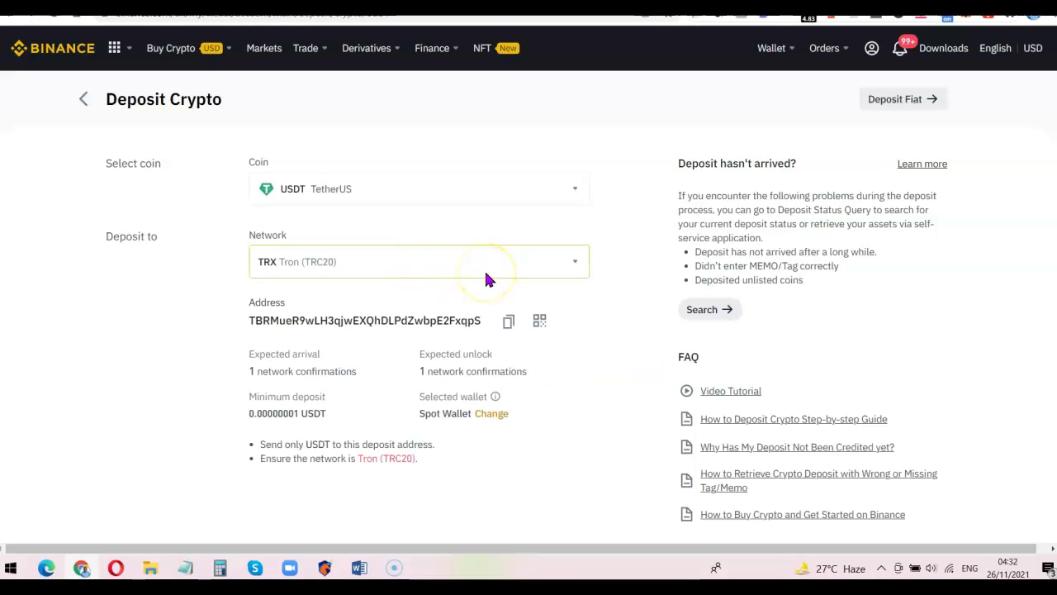
{"action": "left_click", "coordinate": [506, 324]}
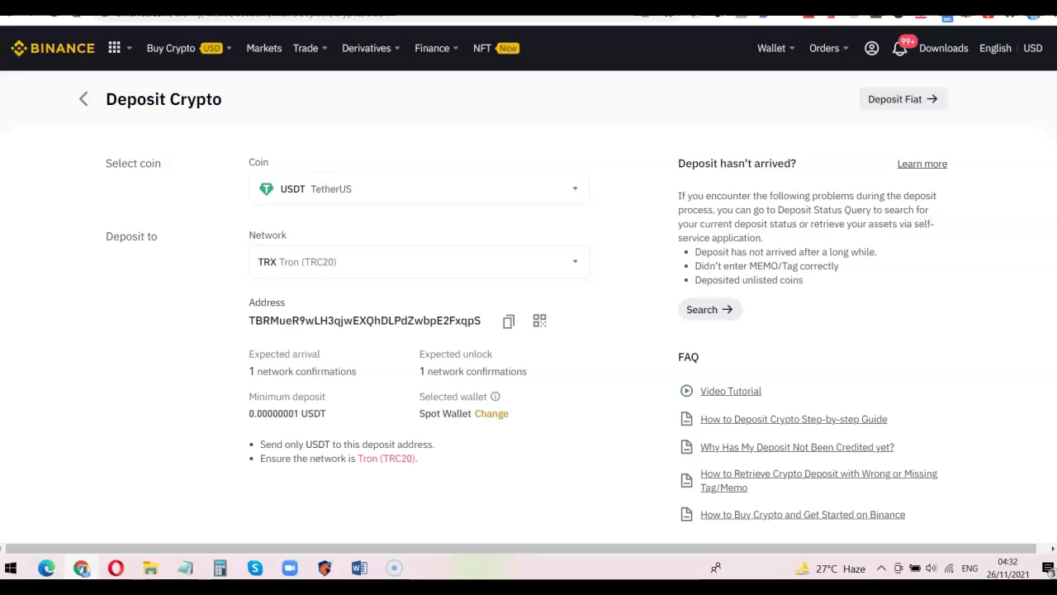
{"action": "left_click", "coordinate": [707, 154]}
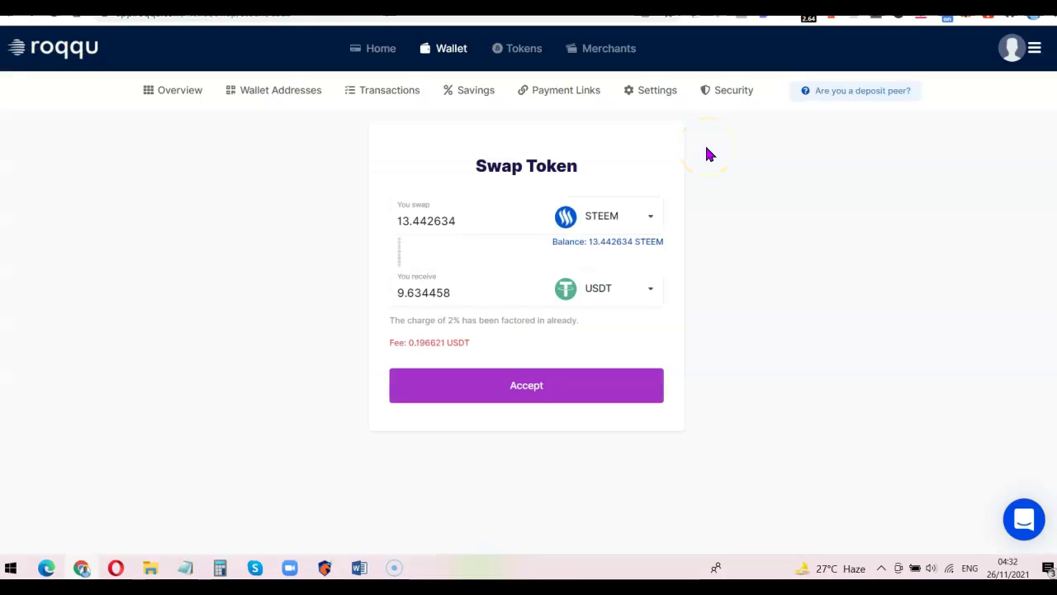
- Start sending USDT from the USDT holding in the Roqqu wallet
{"action": "left_click", "coordinate": [454, 51]}
{"action": "scroll", "coordinate": [298, 252], "scroll_direction": "down", "scroll_amount": 3}
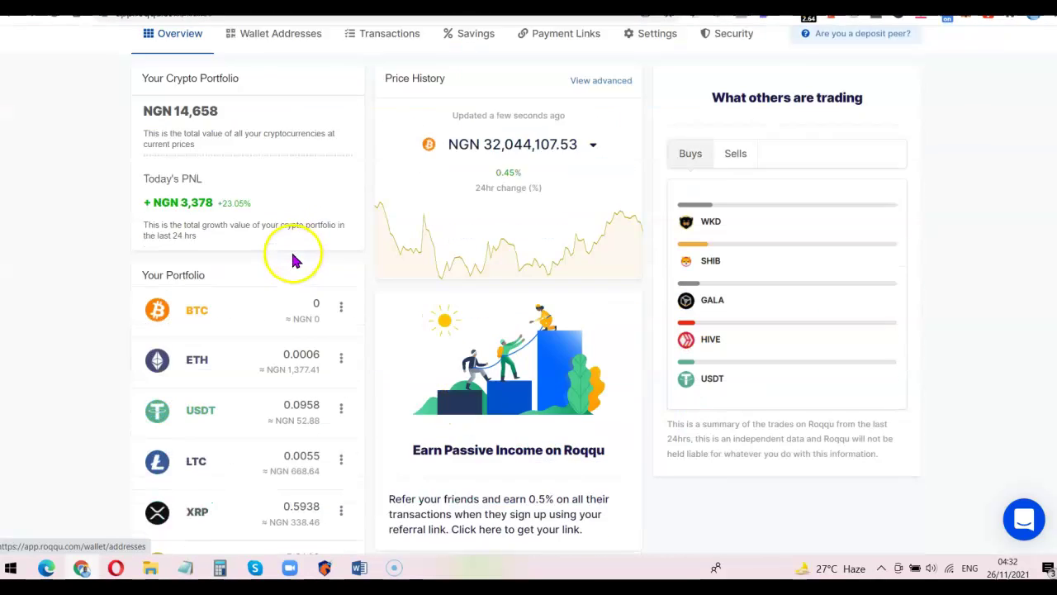
{"action": "scroll", "coordinate": [293, 261], "scroll_direction": "down", "scroll_amount": 2}
{"action": "left_click", "coordinate": [341, 219]}
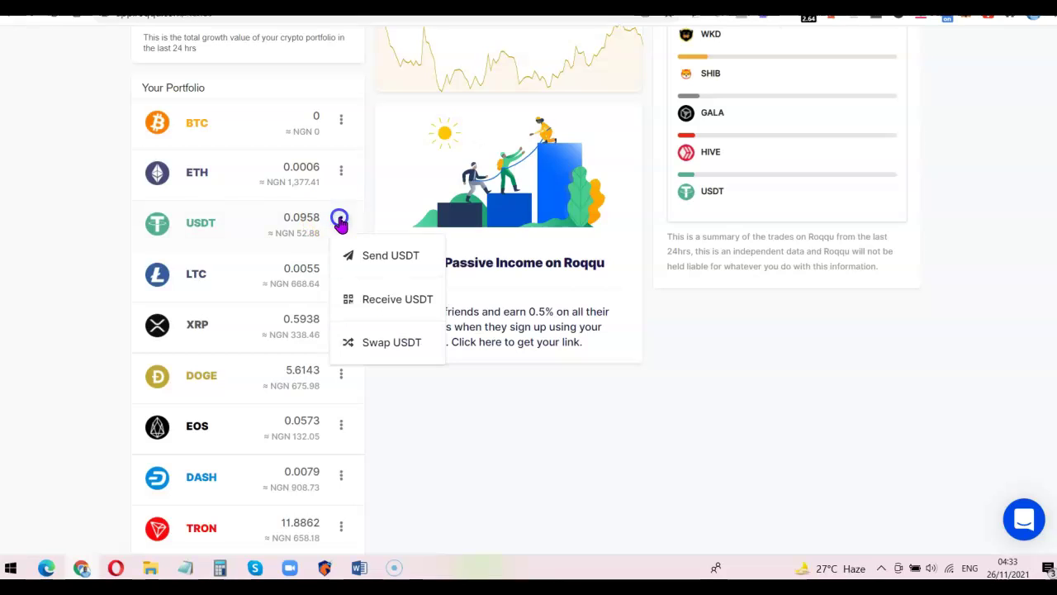
{"action": "left_click", "coordinate": [373, 257]}
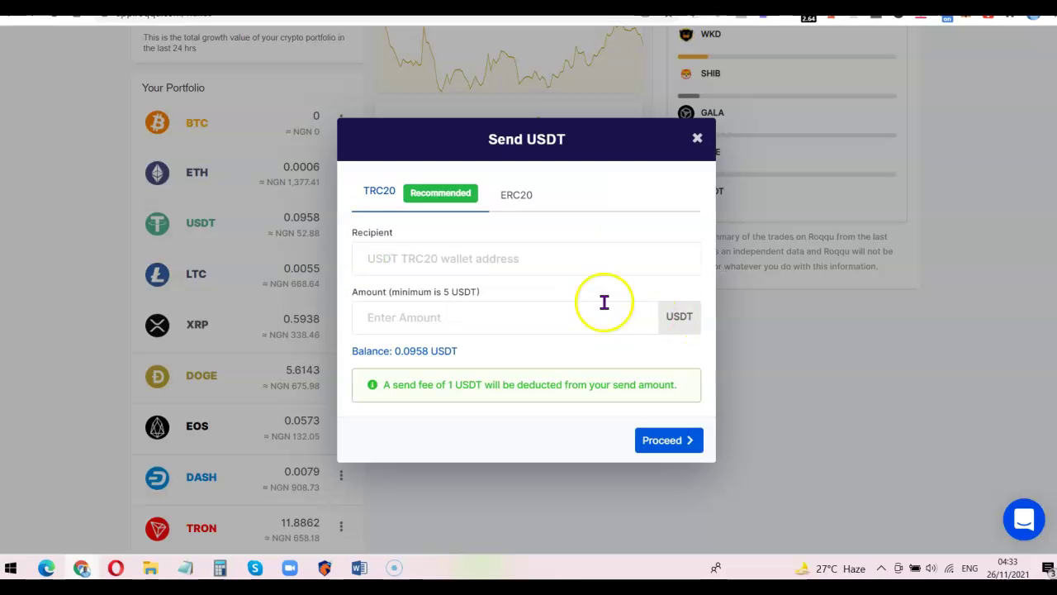
- Paste the Binance TRC20 deposit address as the recipient and proceed
{"action": "left_click", "coordinate": [467, 260]}
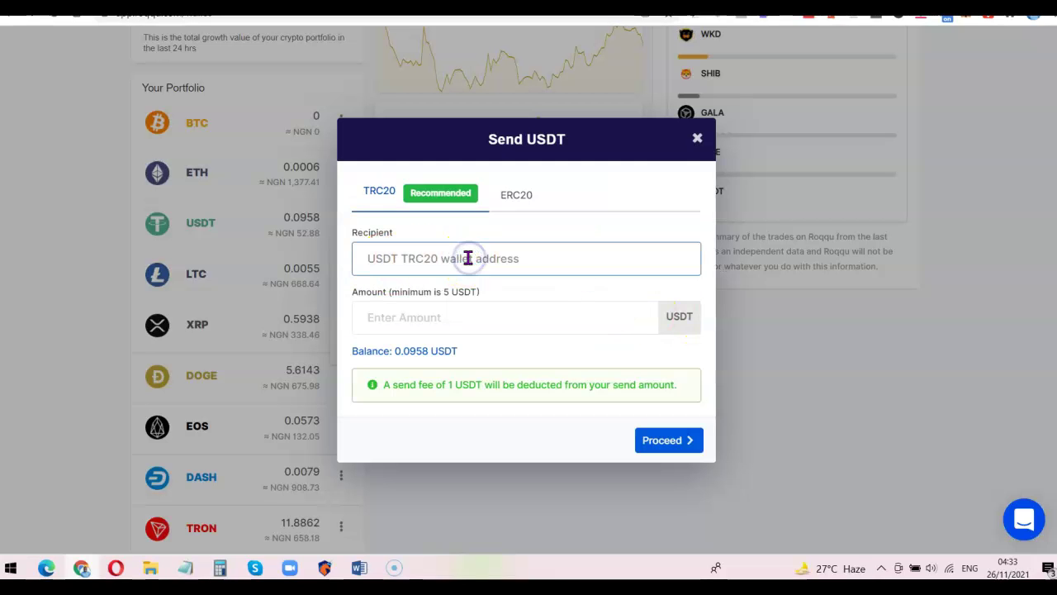
{"action": "key", "text": "ctrl+v"}
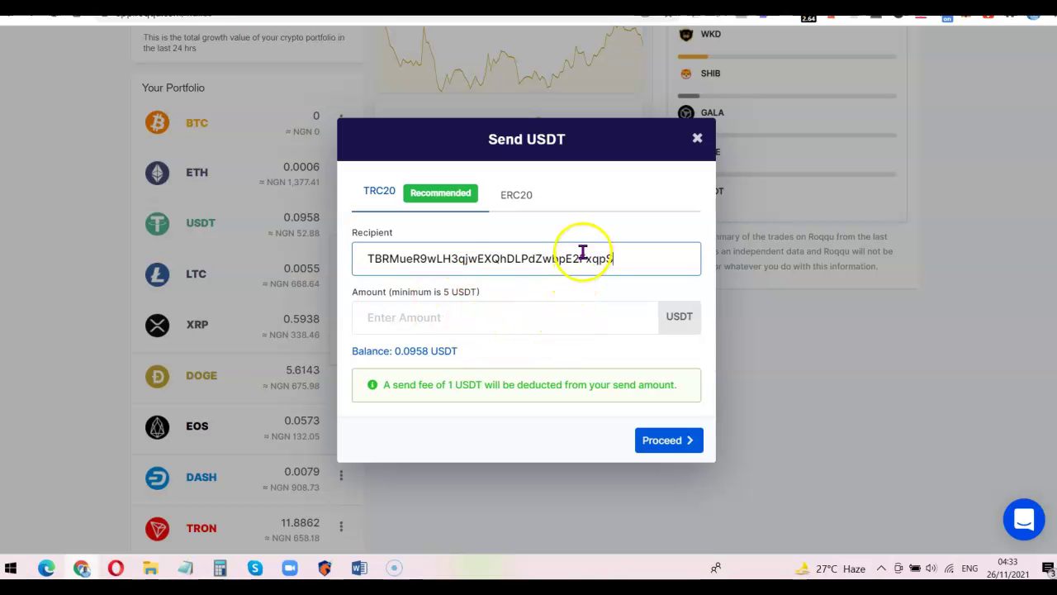
{"action": "left_click", "coordinate": [656, 451]}
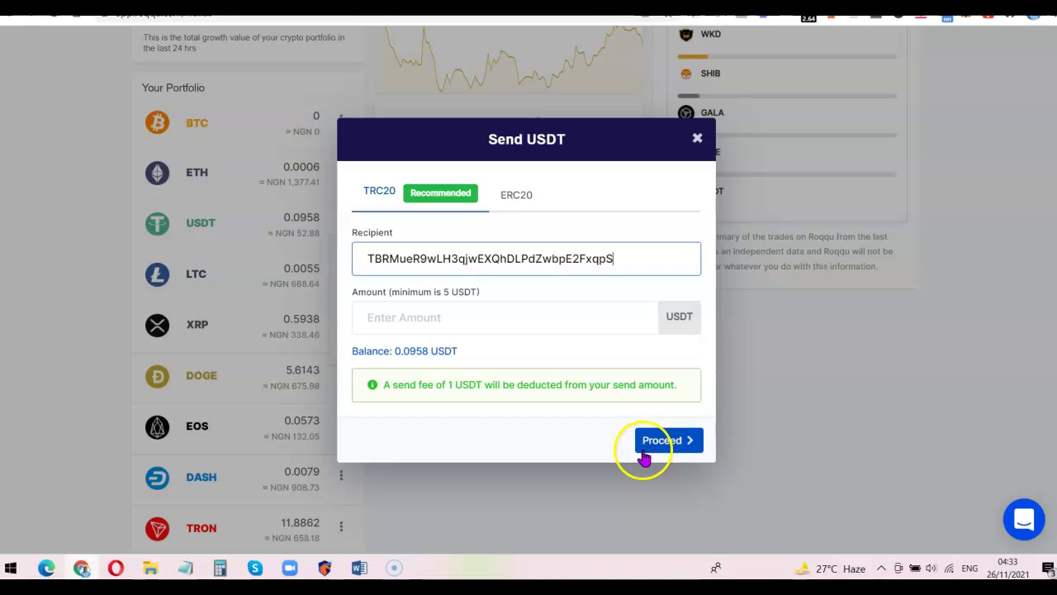
{"action": "key", "text": "ctrl+Tab"}
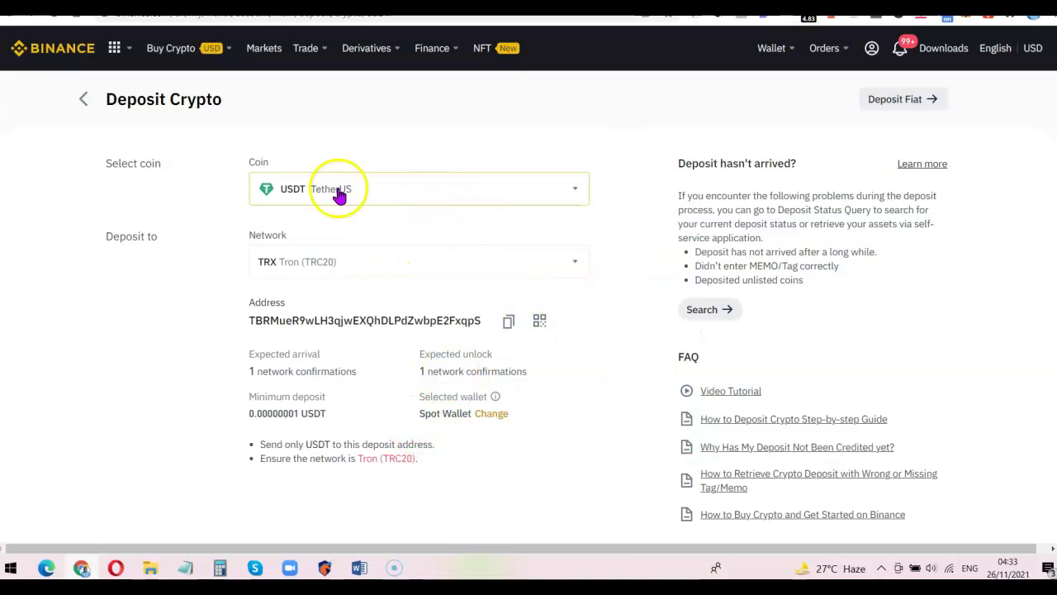
- Compare the Binance USDT TRC20 deposit address before returning to Roqqu
{"action": "mouse_move", "coordinate": [115, 48]}
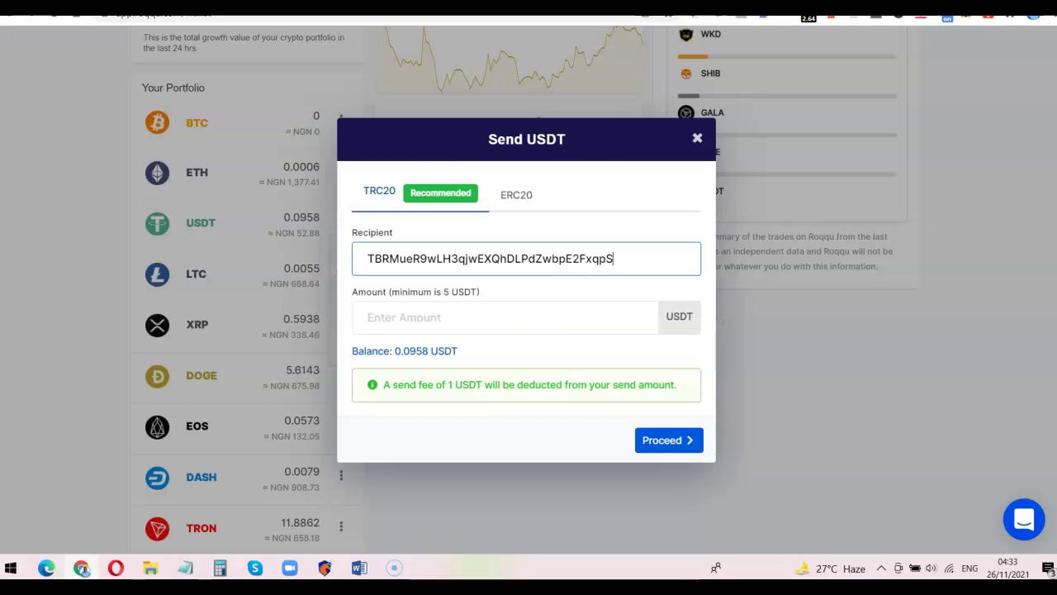
- Close the Send USDT dialog without sending and return to the top of the wallet overview
{"action": "left_click", "coordinate": [696, 137]}
{"action": "scroll", "coordinate": [381, 261], "scroll_direction": "up", "scroll_amount": 5}
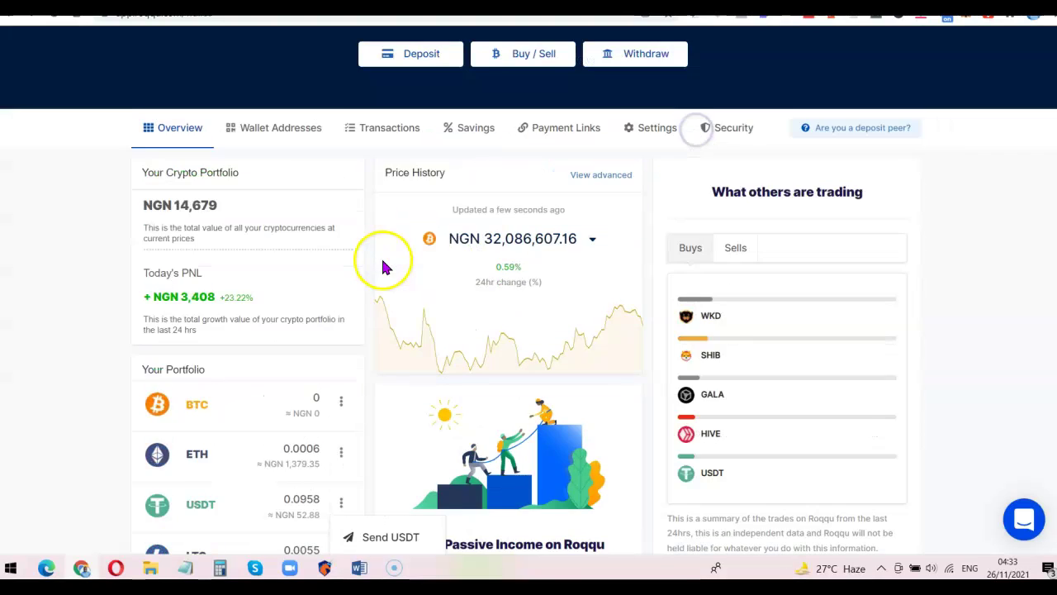